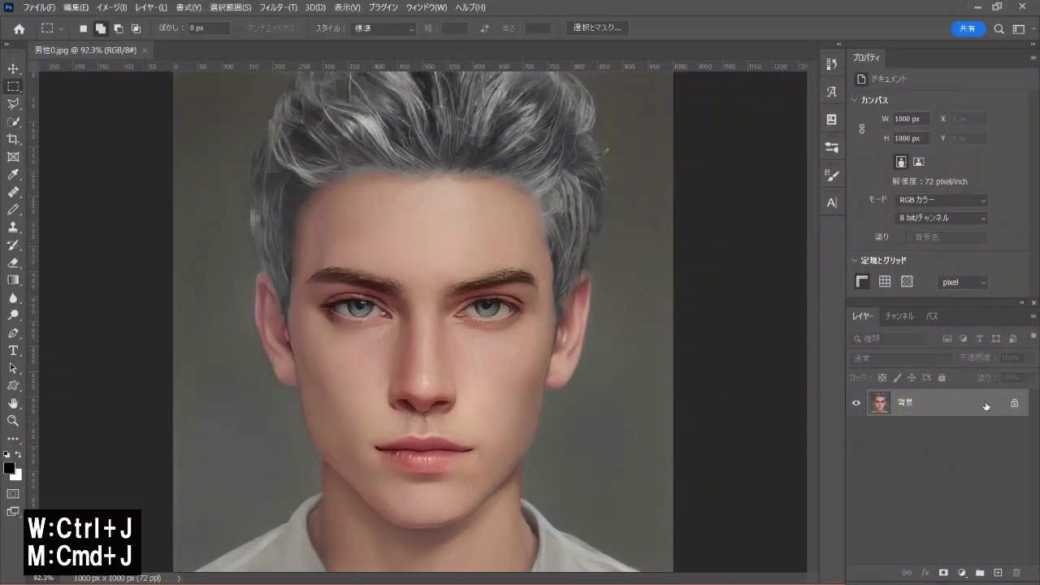
Duplicate the portrait to レイヤー 1, hide 背景, and dock a taller Layers panel beside the icons.
{"action": "key", "text": "ctrl+j"}
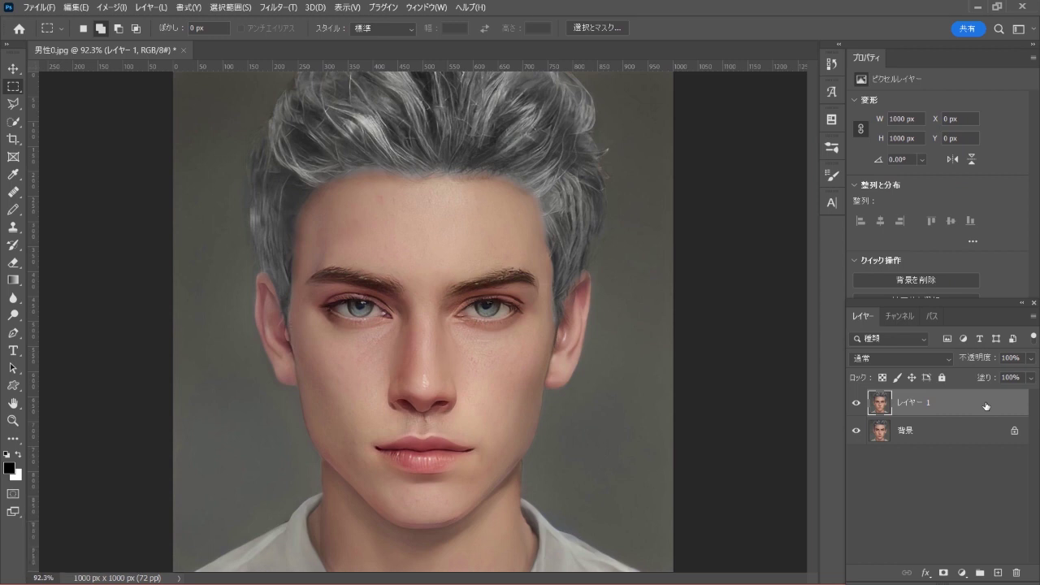
{"action": "left_click", "coordinate": [856, 431]}
{"action": "left_click_drag", "start_coordinate": [998, 320], "coordinate": [753, 91]}
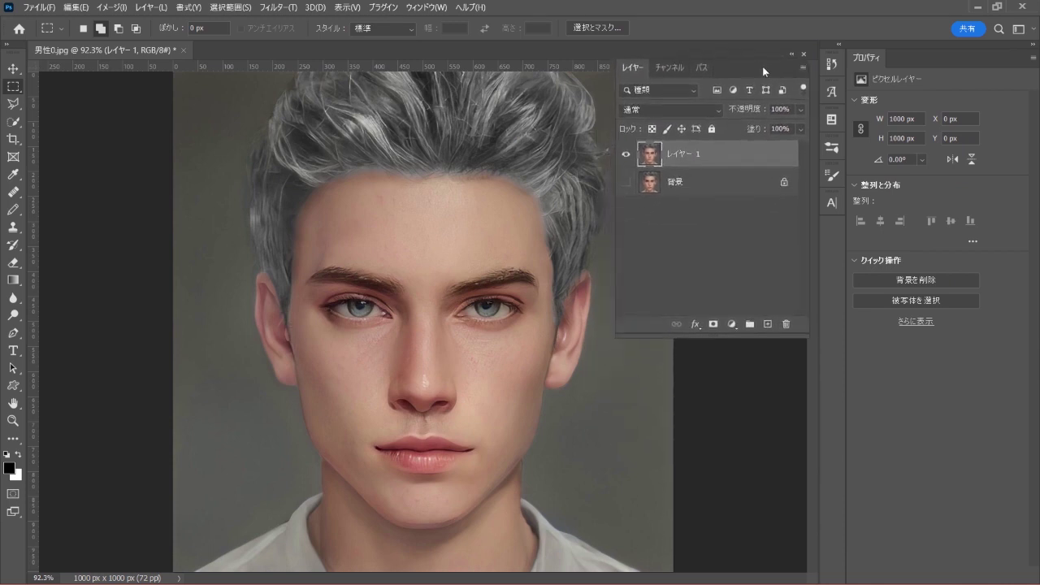
{"action": "left_click_drag", "start_coordinate": [753, 87], "coordinate": [768, 58]}
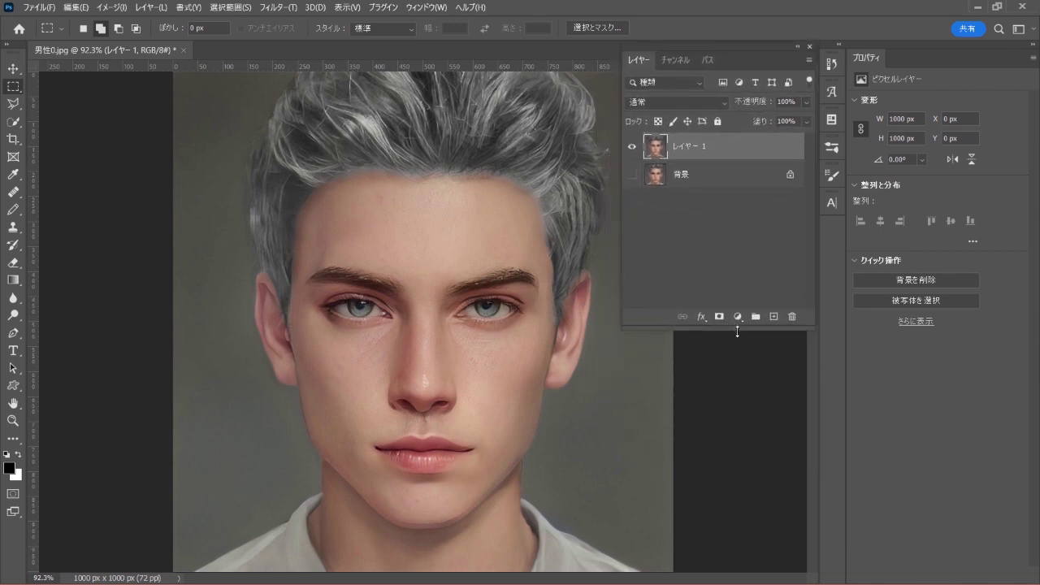
{"action": "left_click_drag", "start_coordinate": [734, 329], "coordinate": [739, 574]}
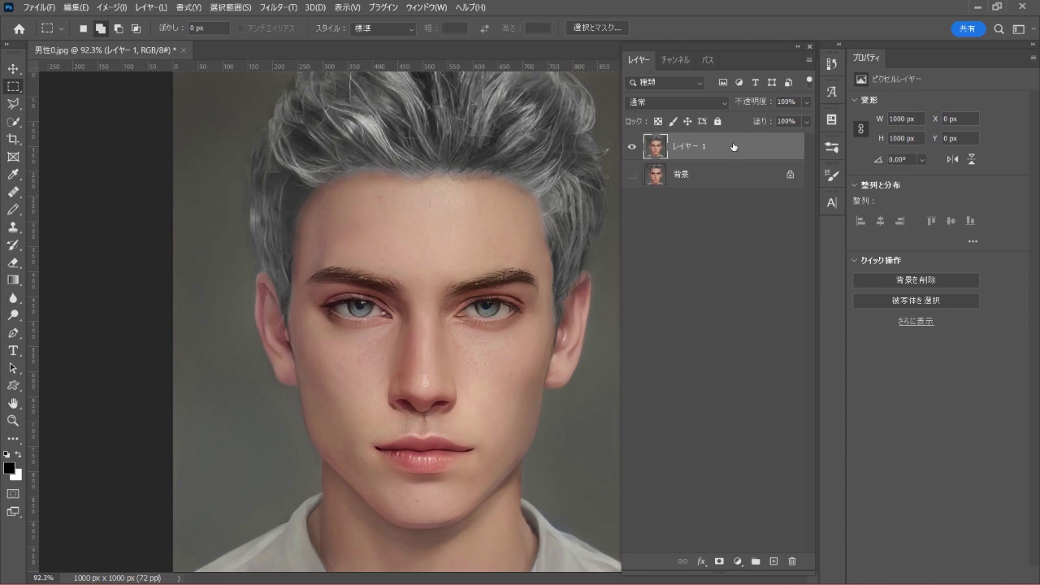
Select Subject, mask out the grey backdrop on レイヤー 1, and add empty レイヤー 2 below it.
{"action": "left_click", "coordinate": [15, 122]}
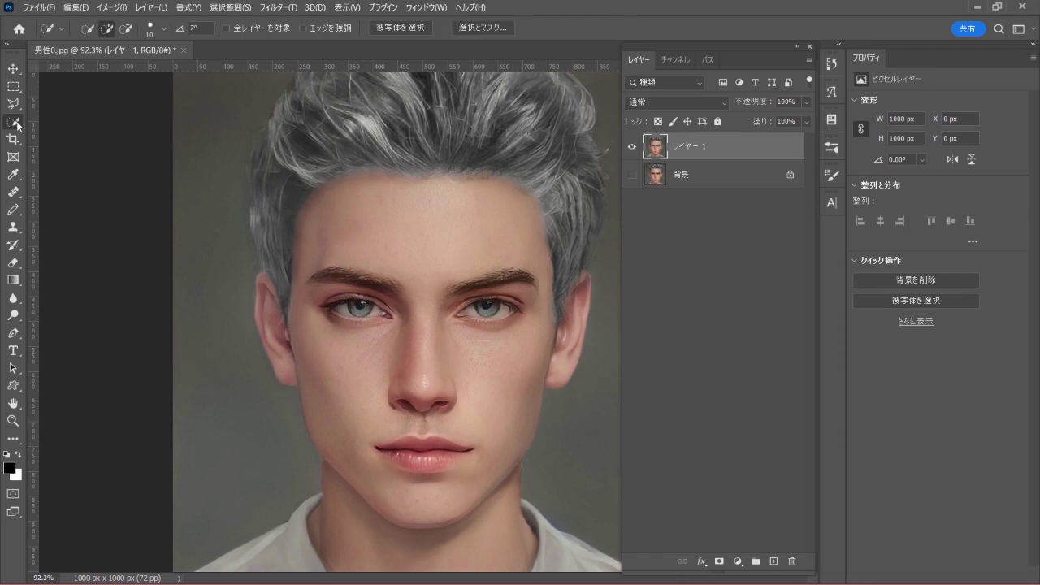
{"action": "right_click", "coordinate": [14, 123]}
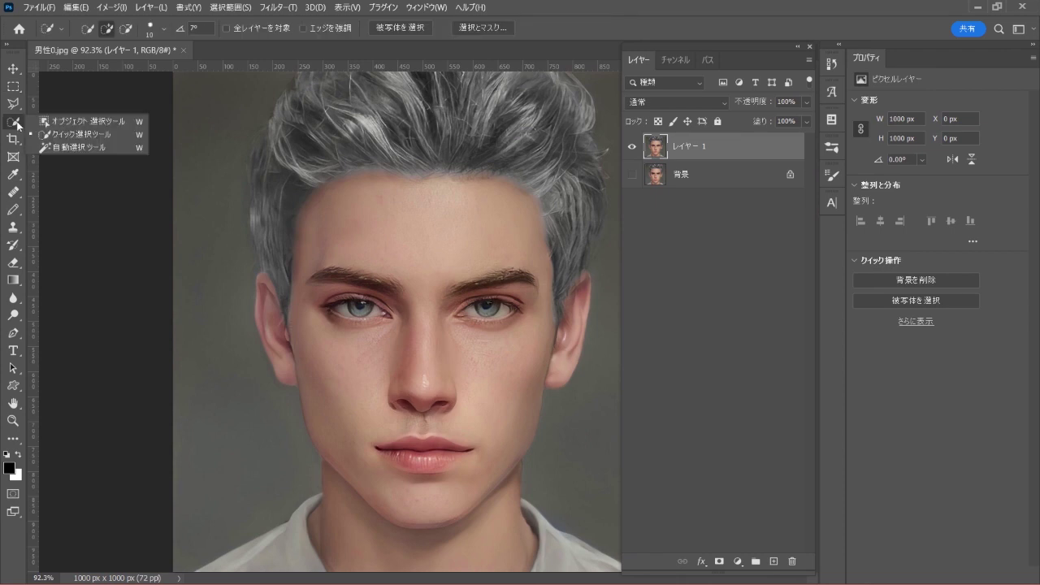
{"action": "left_click", "coordinate": [119, 138]}
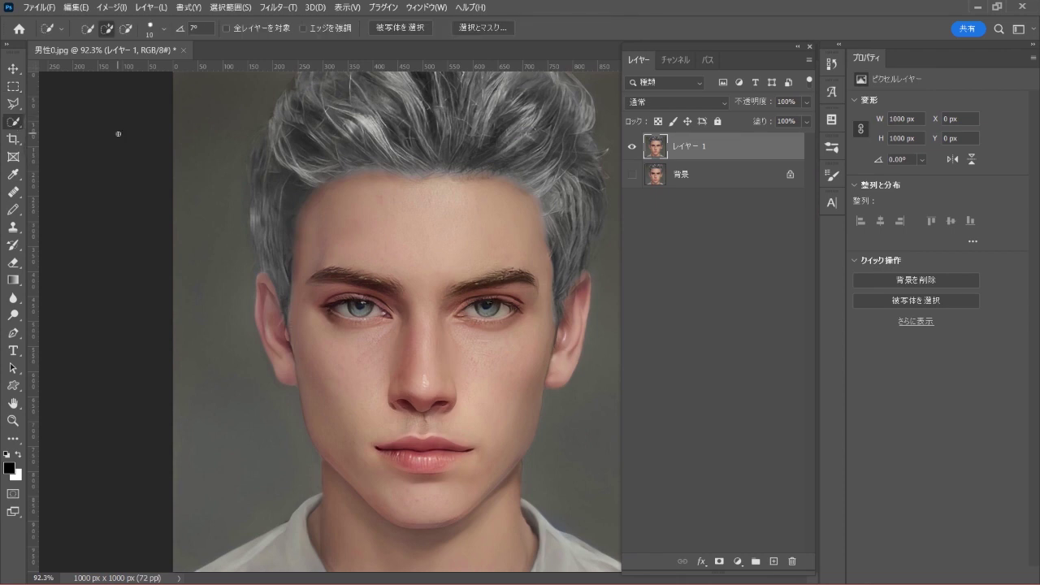
{"action": "left_click", "coordinate": [399, 31]}
{"action": "left_click", "coordinate": [398, 28]}
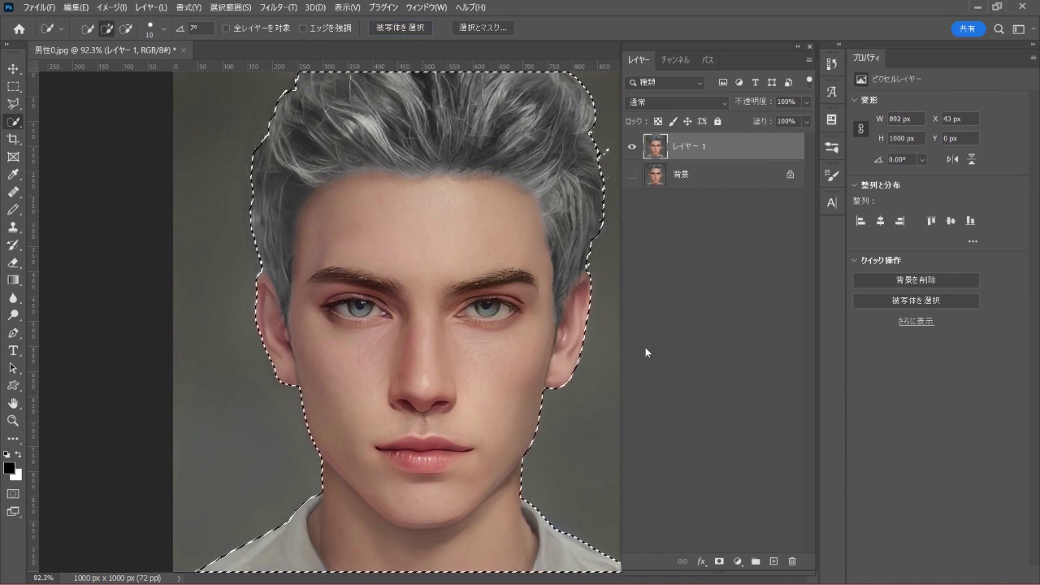
{"action": "left_click", "coordinate": [719, 561]}
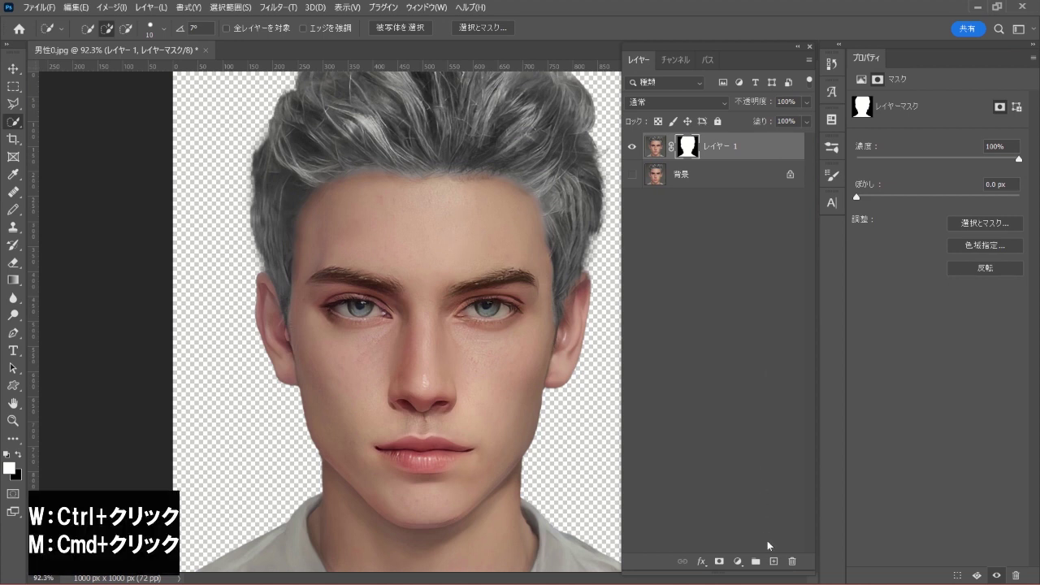
{"action": "left_click", "coordinate": [774, 562], "text": "ctrl"}
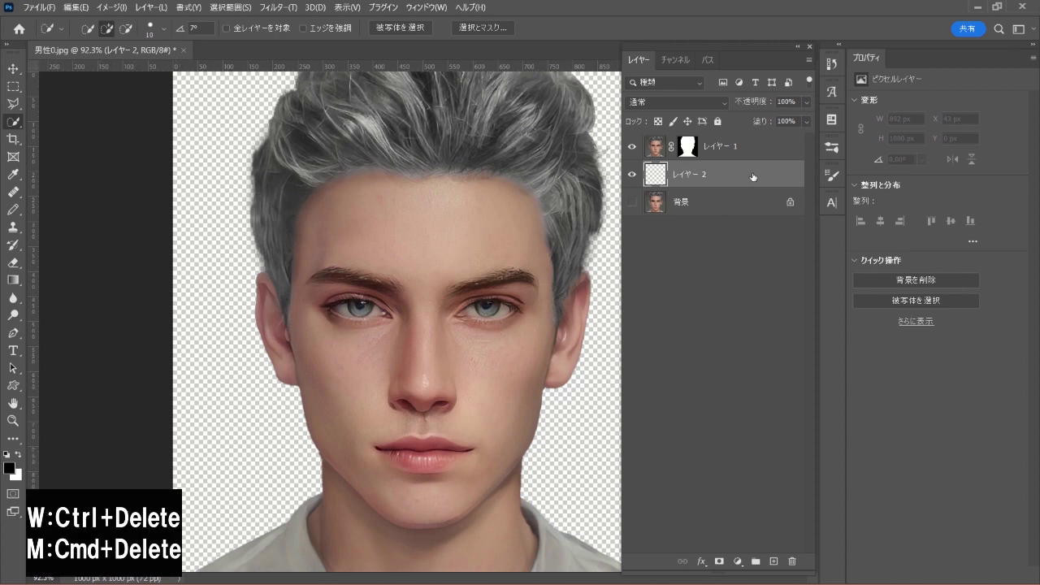
Fill レイヤー 2 with white and convert it with the masked man into one smart object.
{"action": "key", "text": "ctrl+Delete"}
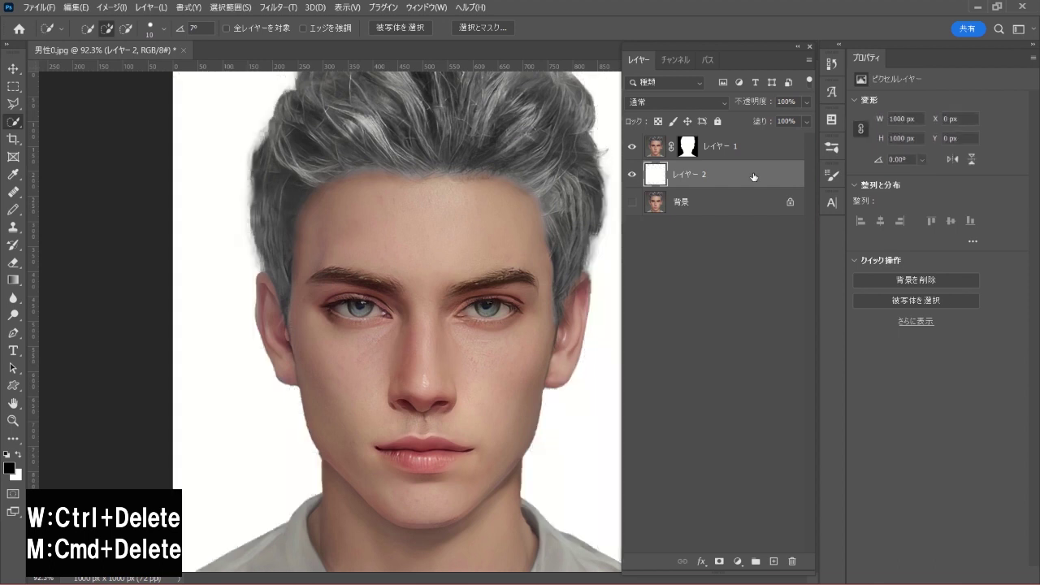
{"action": "left_click", "coordinate": [633, 175]}
{"action": "left_click", "coordinate": [632, 174]}
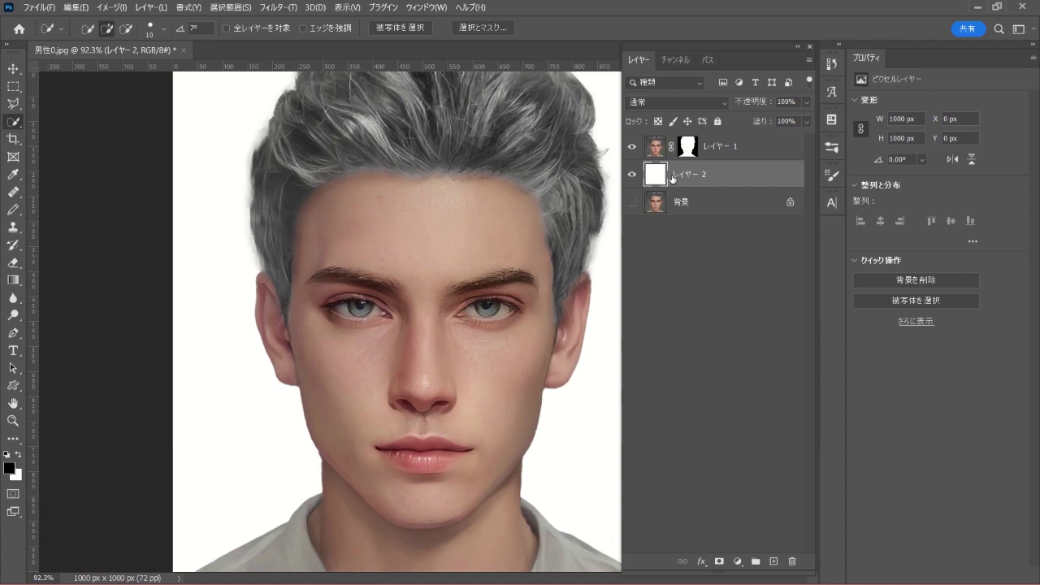
{"action": "left_click", "coordinate": [752, 146], "text": "shift"}
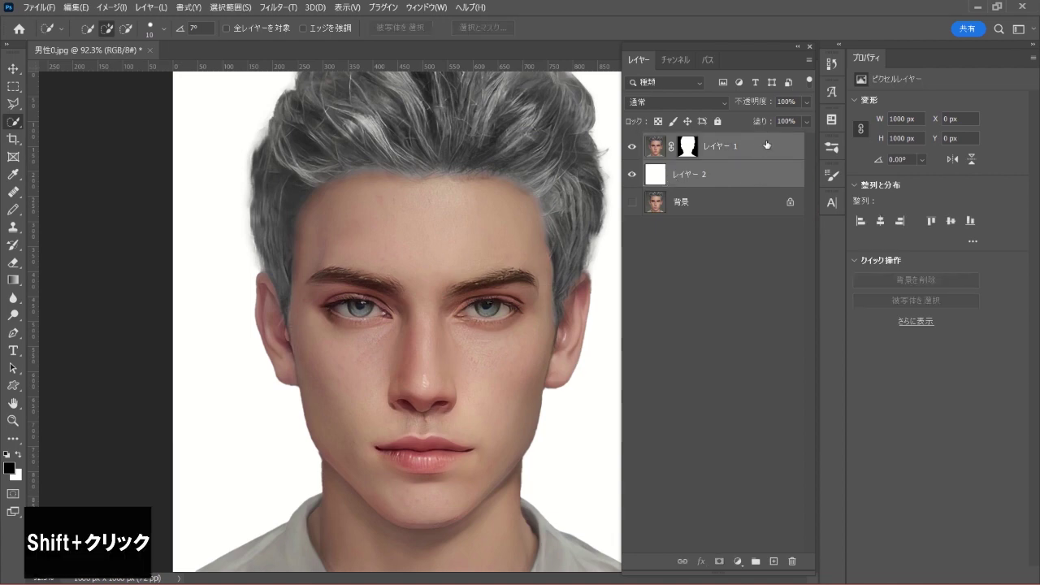
{"action": "right_click", "coordinate": [778, 145]}
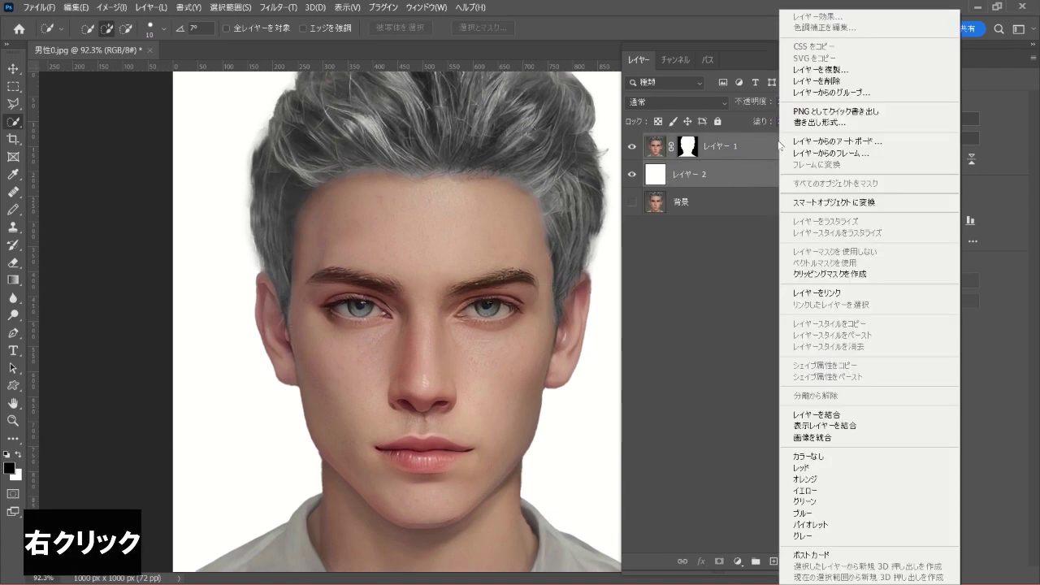
{"action": "left_click", "coordinate": [897, 203]}
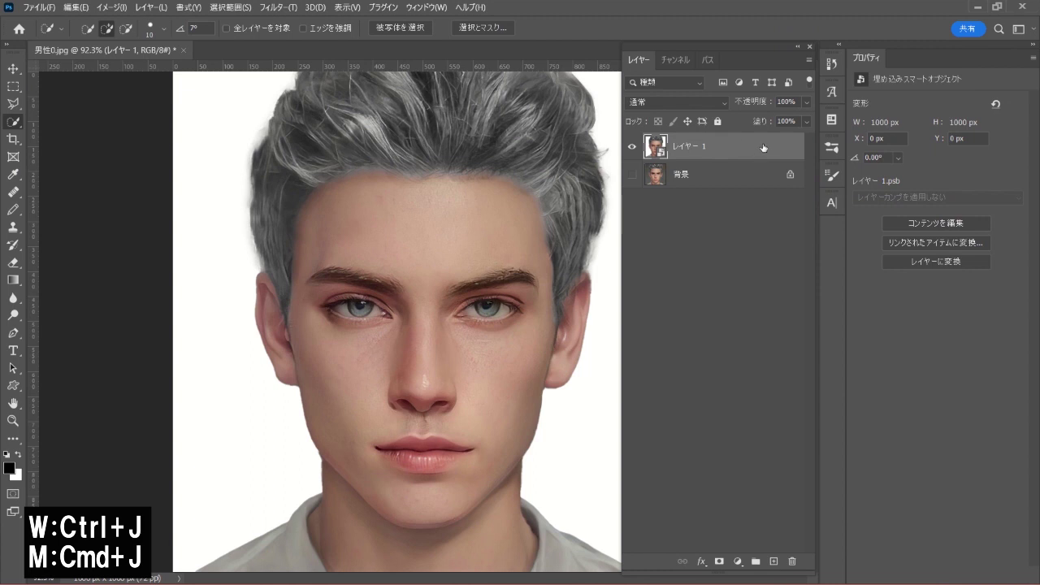
Duplicate the smart object and apply Artistic > Poster Edges from the Filter Gallery to the copy.
{"action": "key", "text": "ctrl+j"}
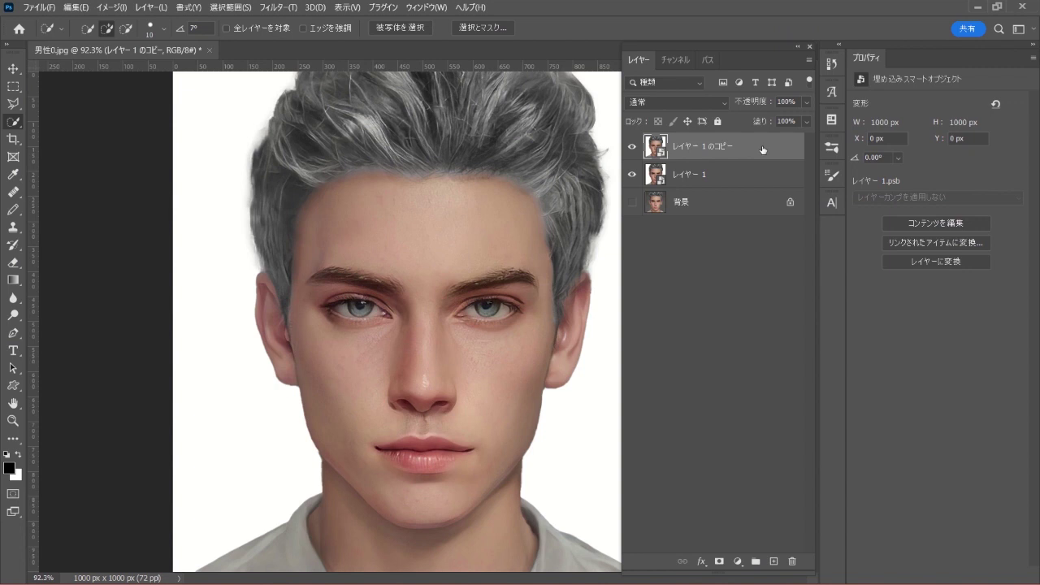
{"action": "left_click", "coordinate": [277, 8]}
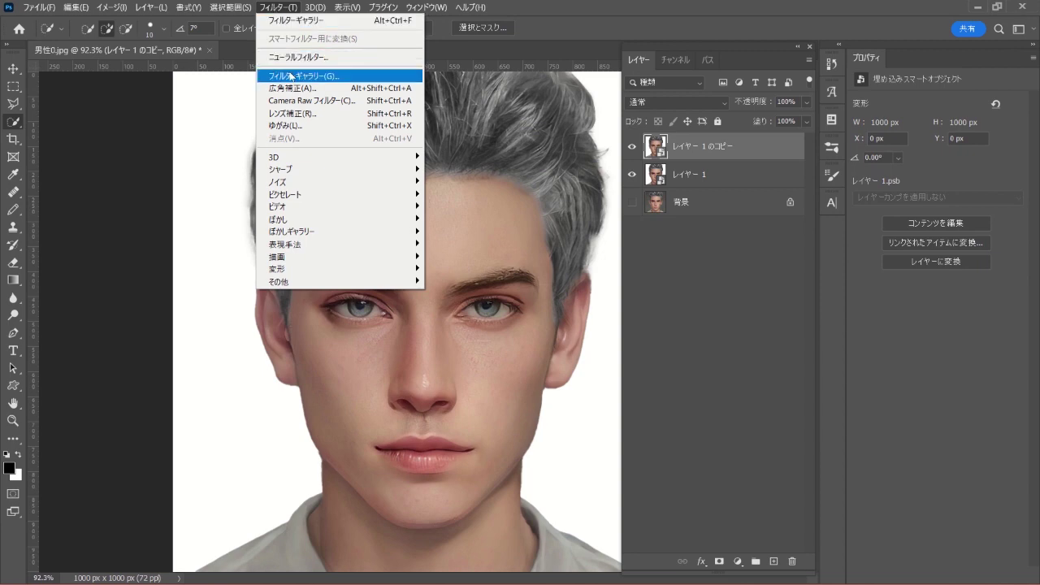
{"action": "left_click", "coordinate": [344, 77]}
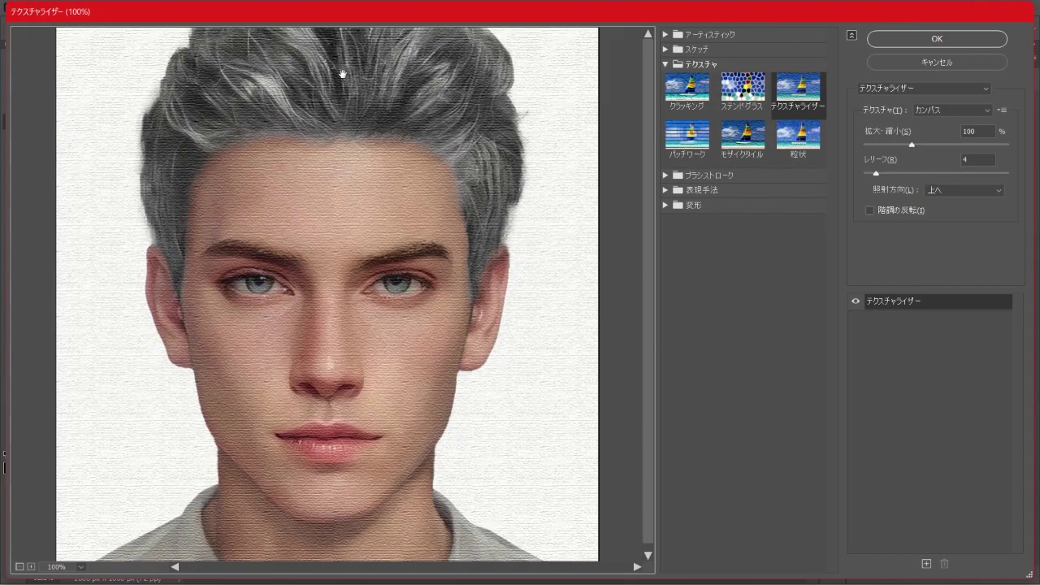
{"action": "left_click", "coordinate": [666, 65]}
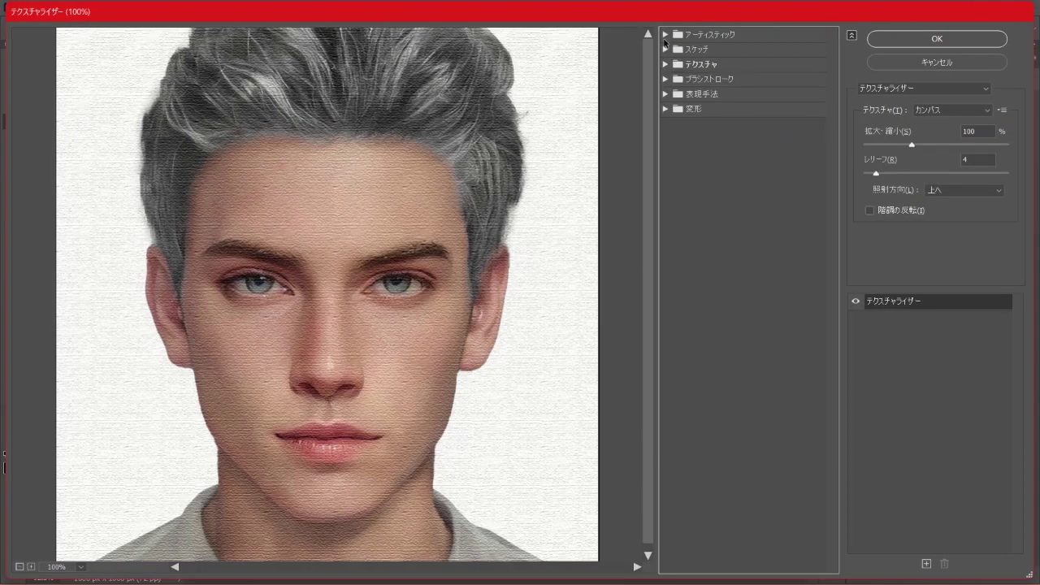
{"action": "left_click", "coordinate": [666, 35]}
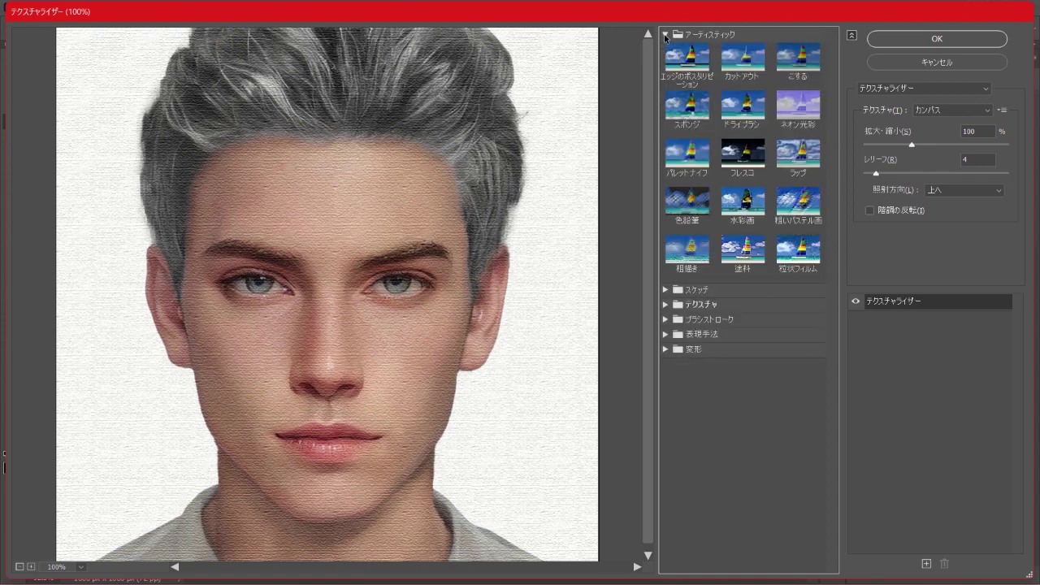
{"action": "left_click", "coordinate": [683, 69]}
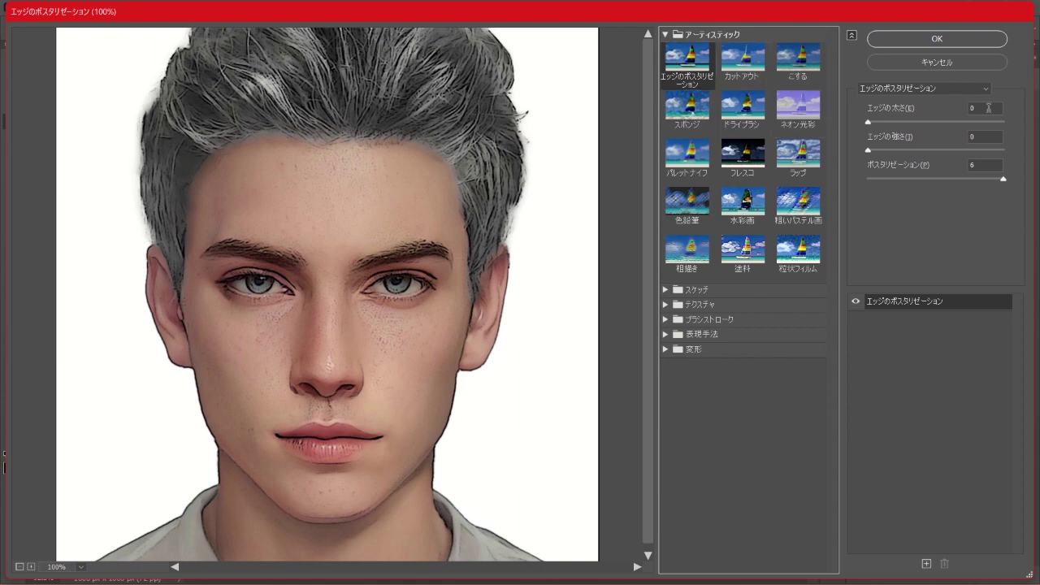
{"action": "left_click", "coordinate": [944, 41]}
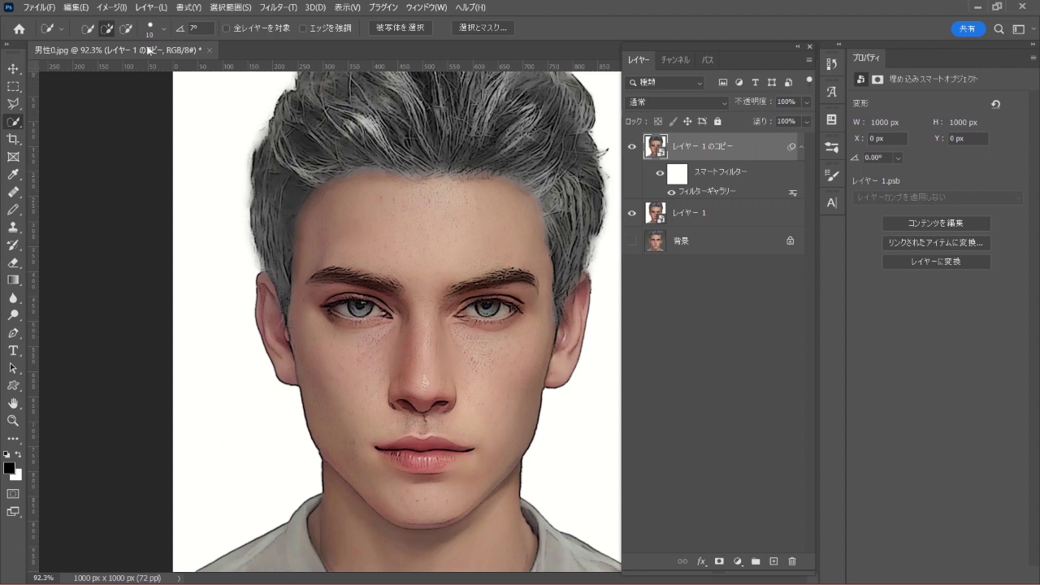
Apply a Threshold of 60 to the copy for black-and-white line art.
{"action": "left_click", "coordinate": [118, 8]}
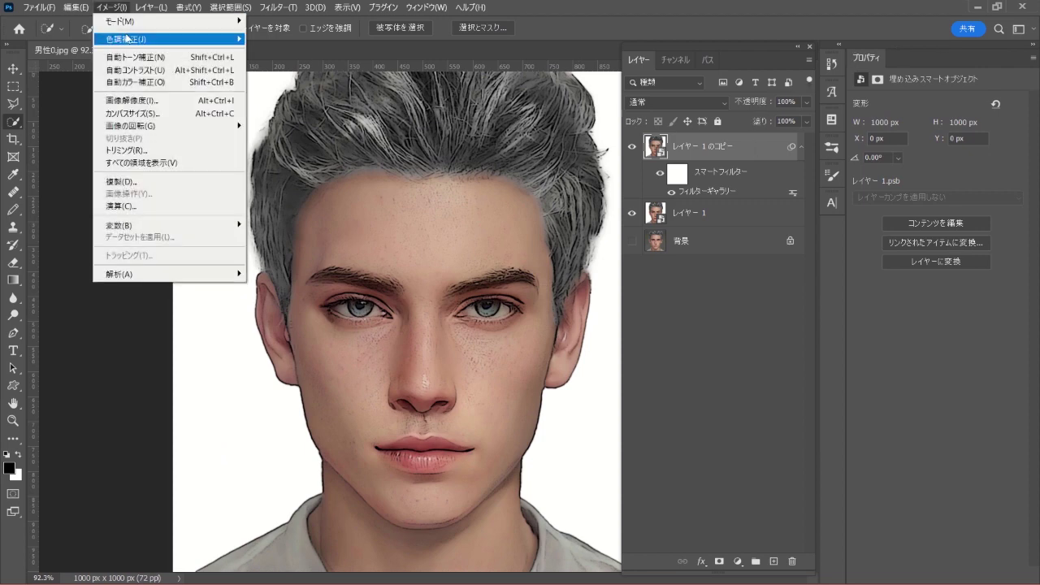
{"action": "mouse_move", "coordinate": [126, 39]}
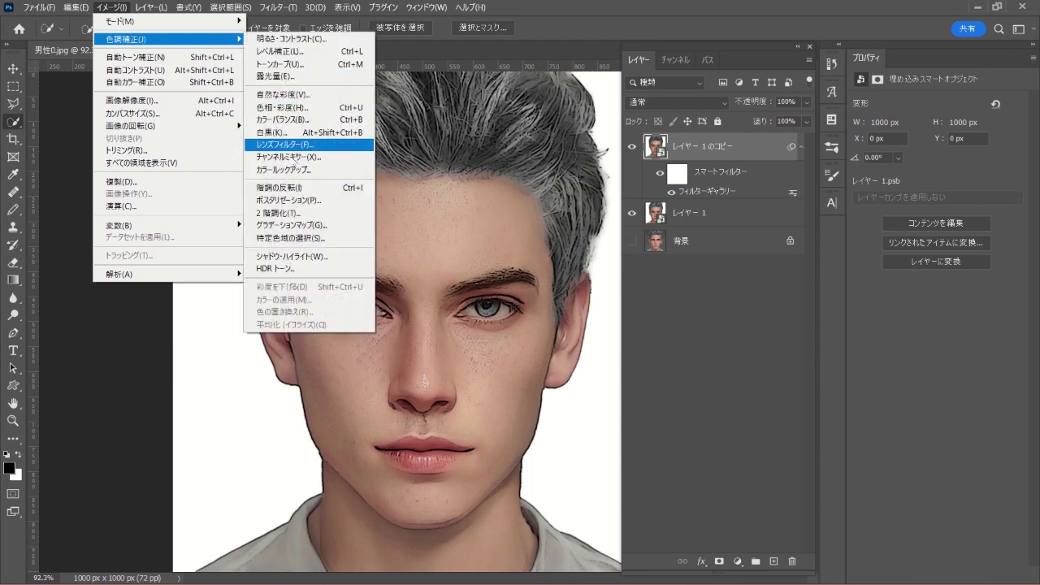
{"action": "left_click", "coordinate": [334, 216]}
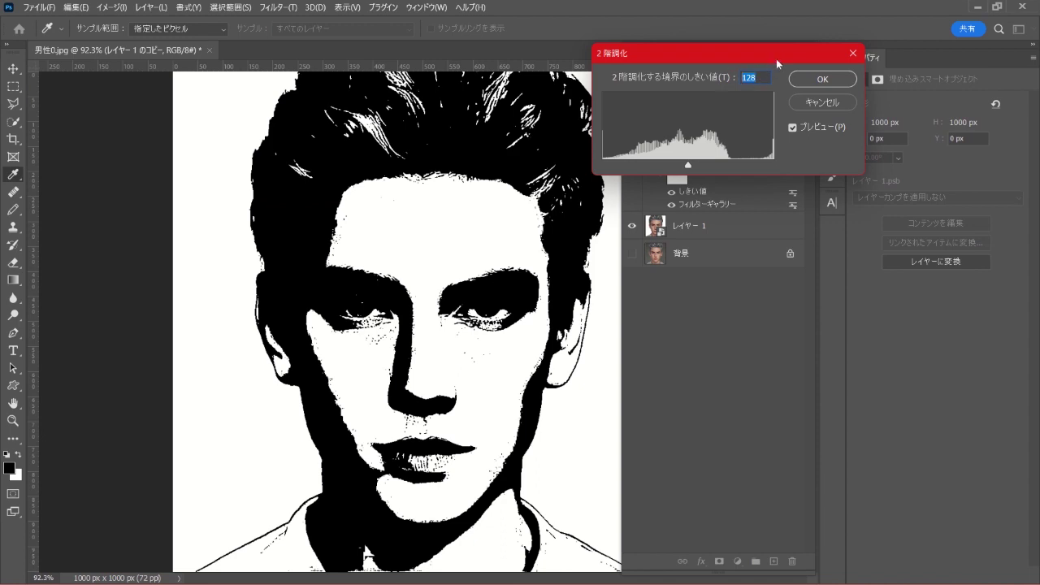
{"action": "type", "text": "60"}
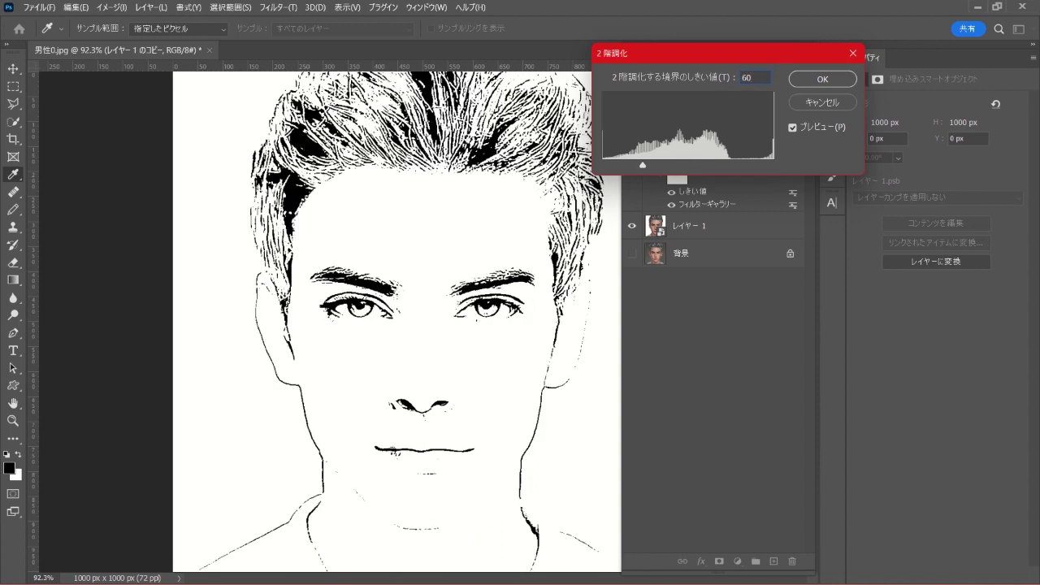
{"action": "left_click", "coordinate": [800, 81]}
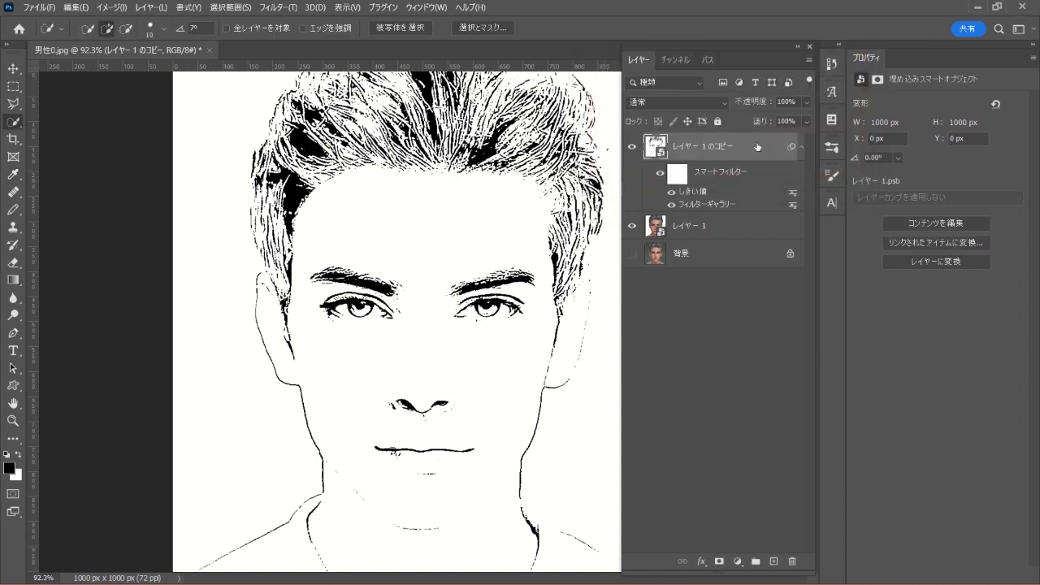
Apply the Oil Paint filter (5.0, 3.0, 0.1, 0.0) to smooth the line strokes.
{"action": "left_click", "coordinate": [278, 8]}
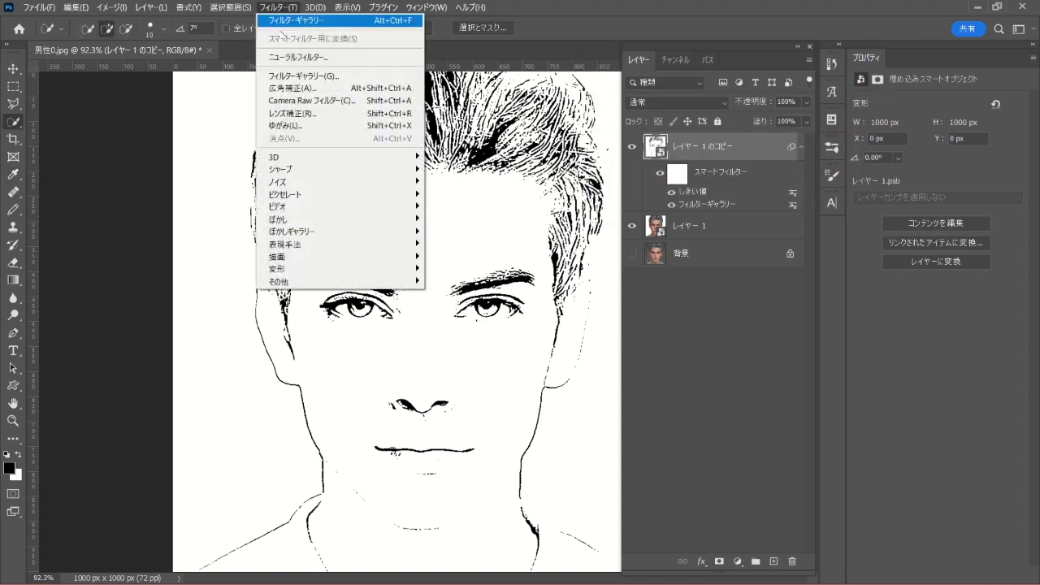
{"action": "mouse_move", "coordinate": [326, 244]}
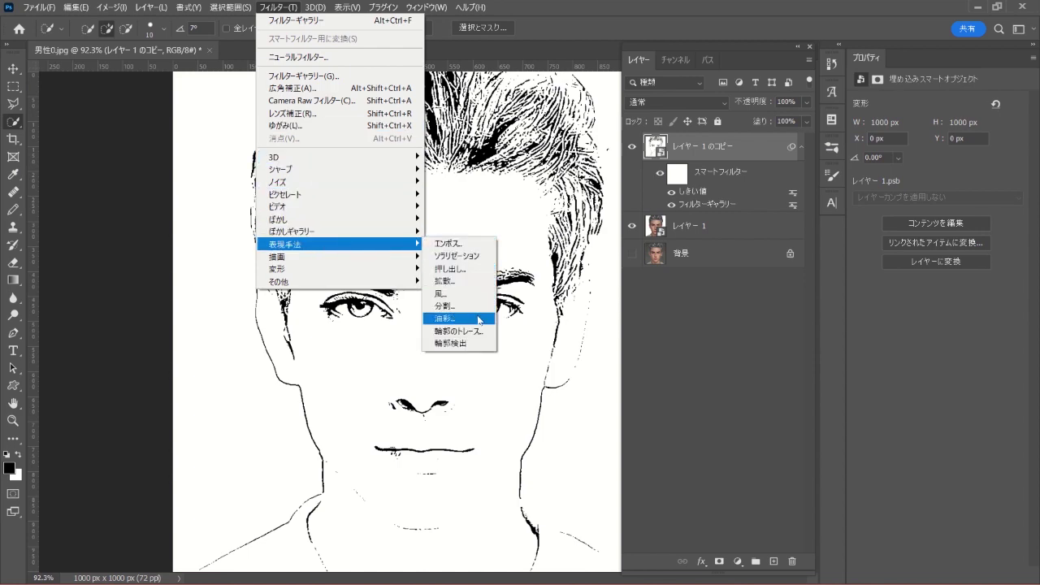
{"action": "left_click", "coordinate": [479, 320]}
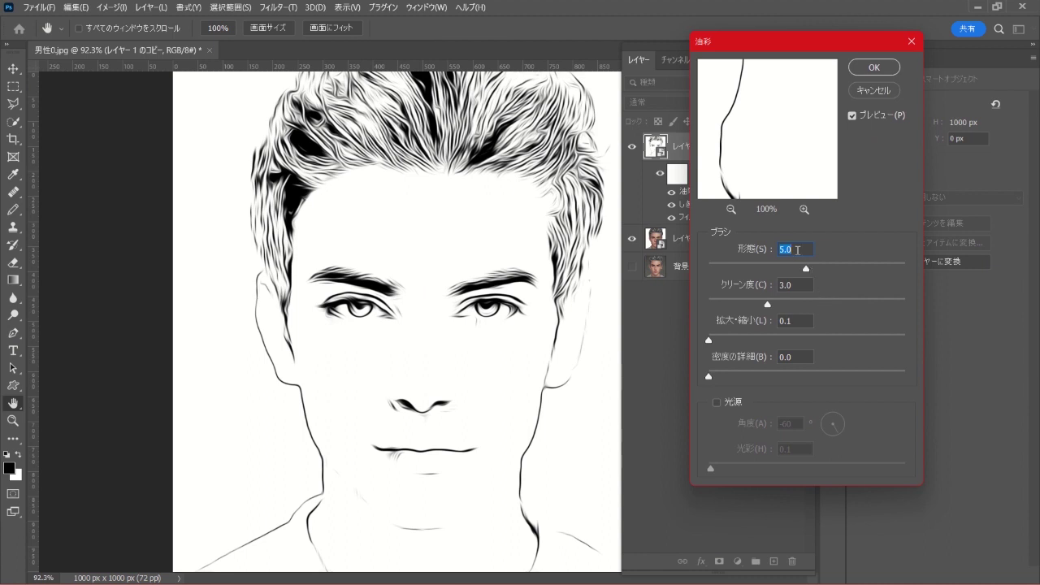
{"action": "left_click", "coordinate": [798, 250]}
{"action": "left_click", "coordinate": [867, 71]}
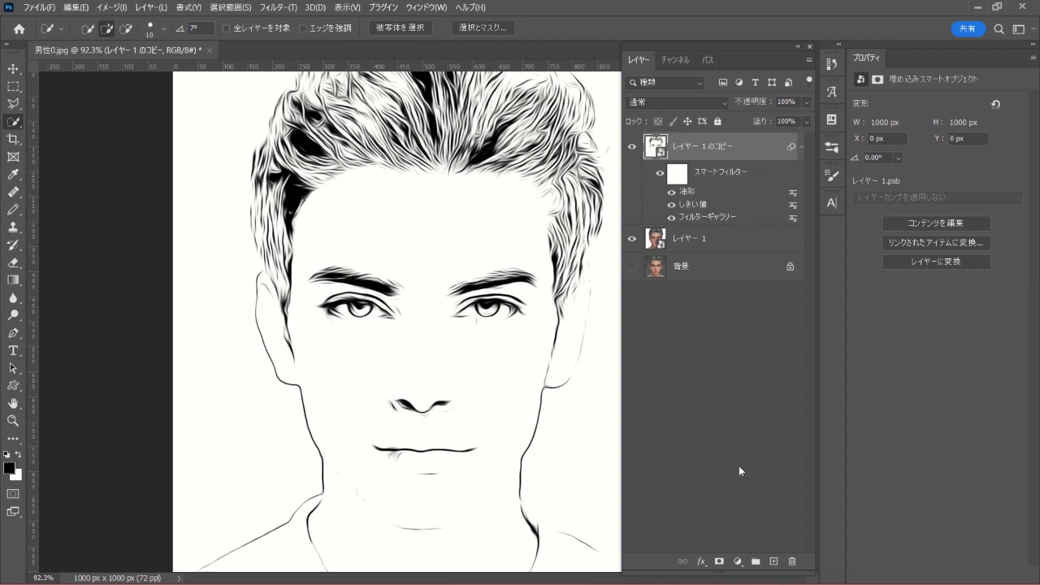
Add a Levels adjustment clipped to the line art with input white set to 160.
{"action": "left_click", "coordinate": [729, 564]}
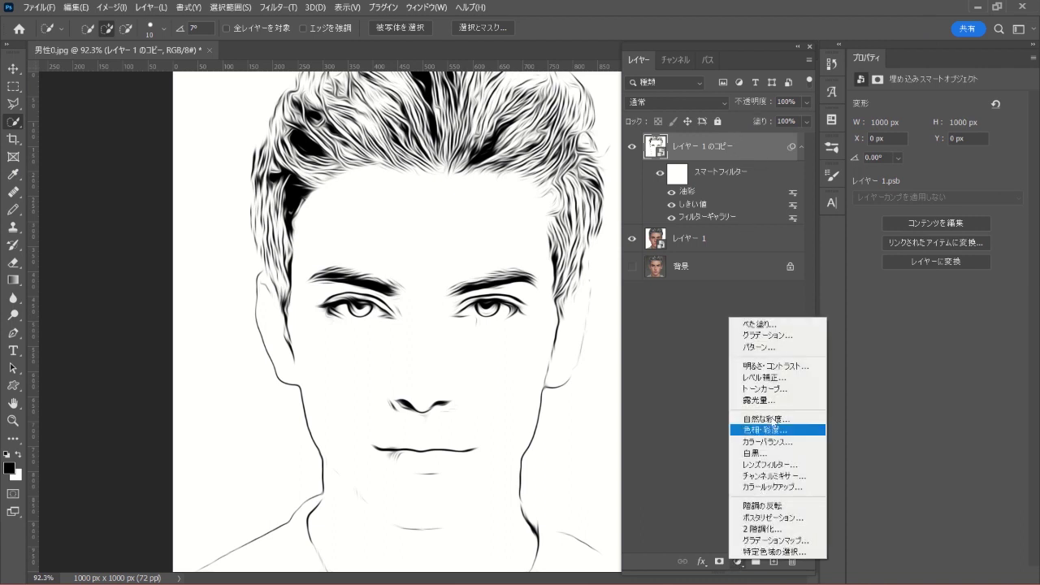
{"action": "left_click", "coordinate": [803, 380]}
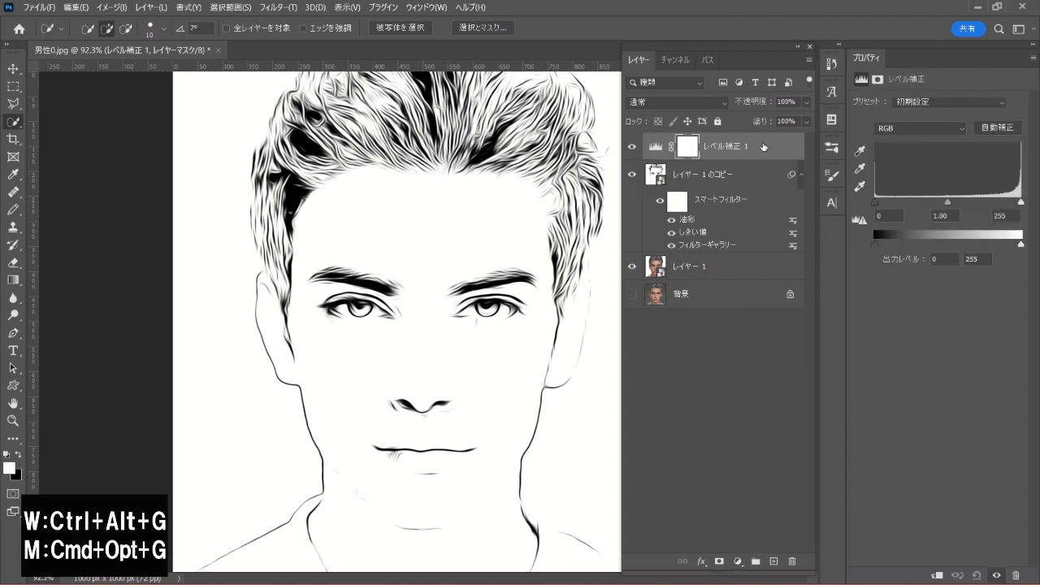
{"action": "key", "text": "ctrl+alt+g"}
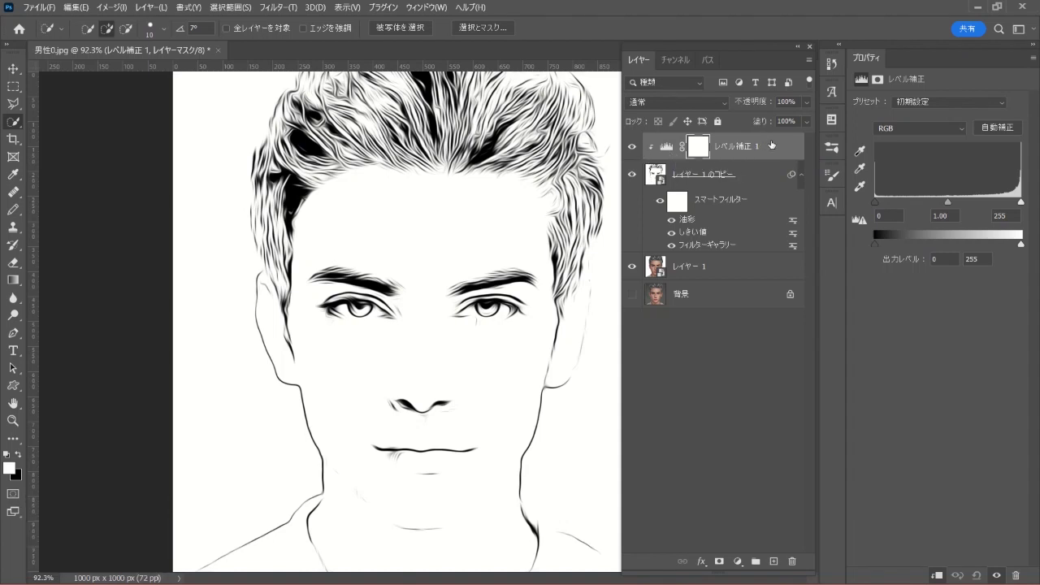
{"action": "left_click", "coordinate": [891, 215]}
{"action": "type", "text": "100"}
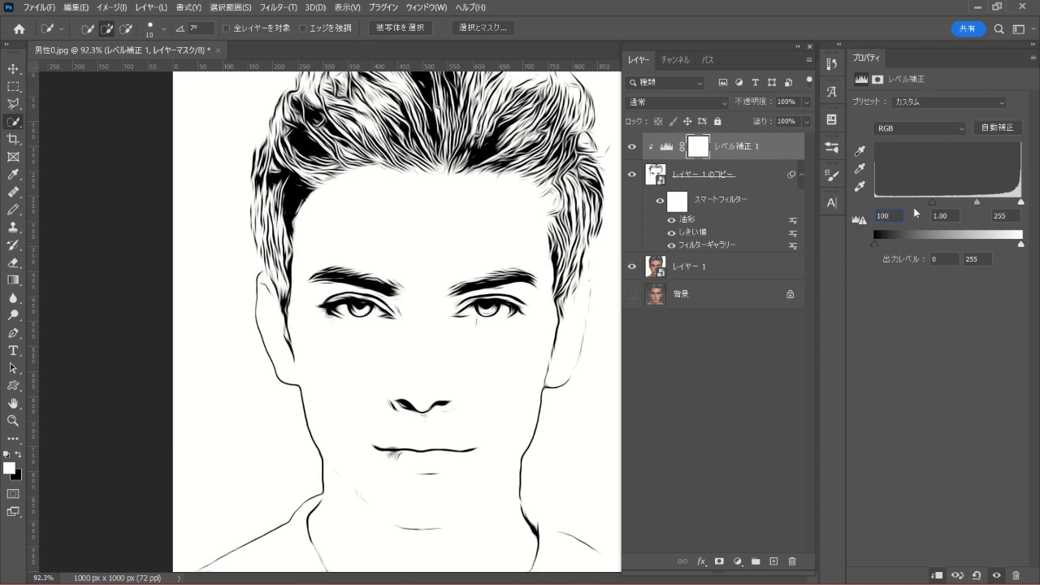
{"action": "left_click", "coordinate": [1006, 216]}
{"action": "type", "text": "60"}
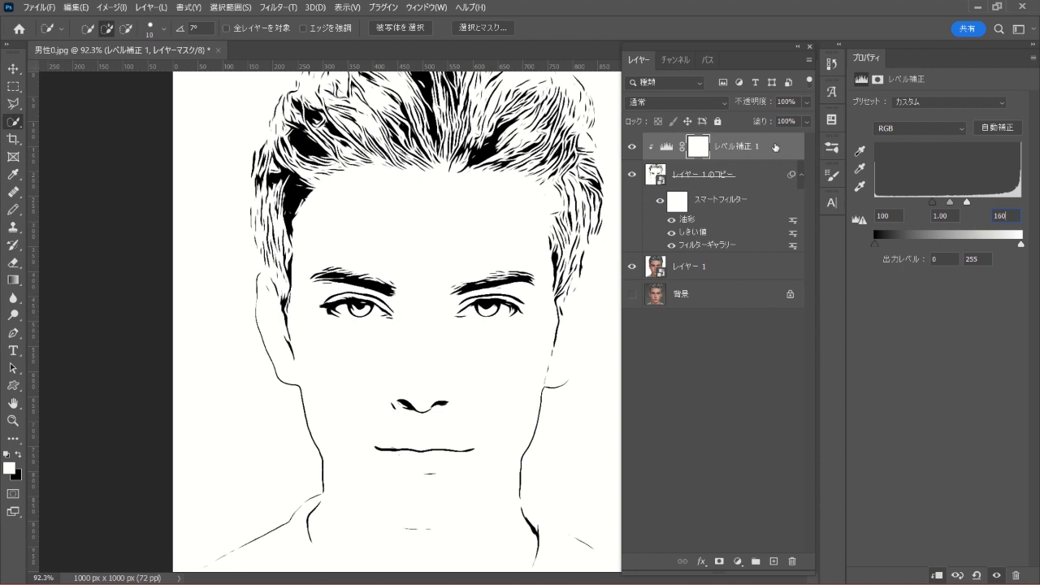
Set the line-art layer's blend mode to Multiply (乗算) over the colour portrait.
{"action": "left_click", "coordinate": [749, 174]}
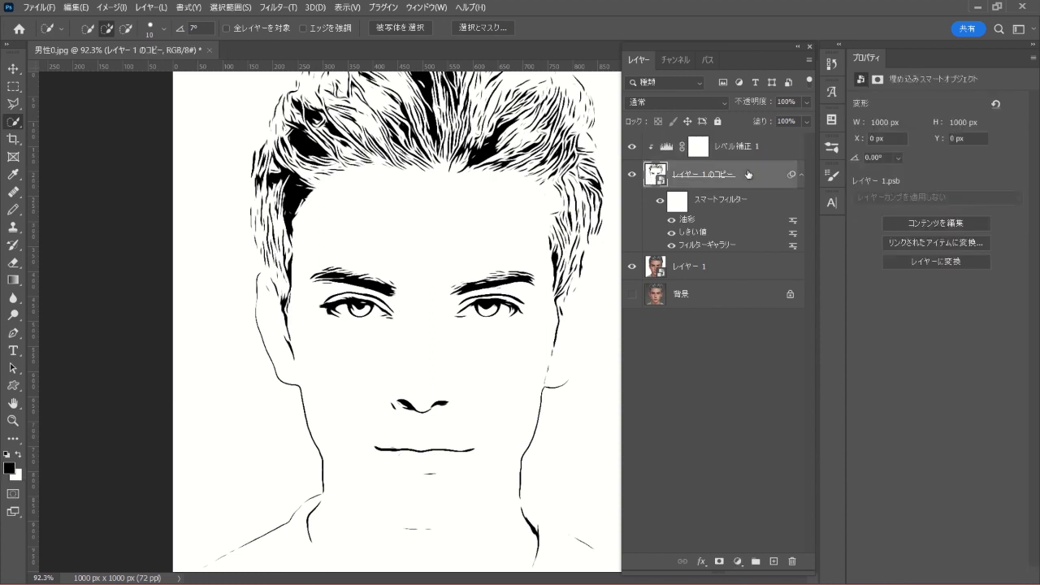
{"action": "left_click", "coordinate": [650, 103]}
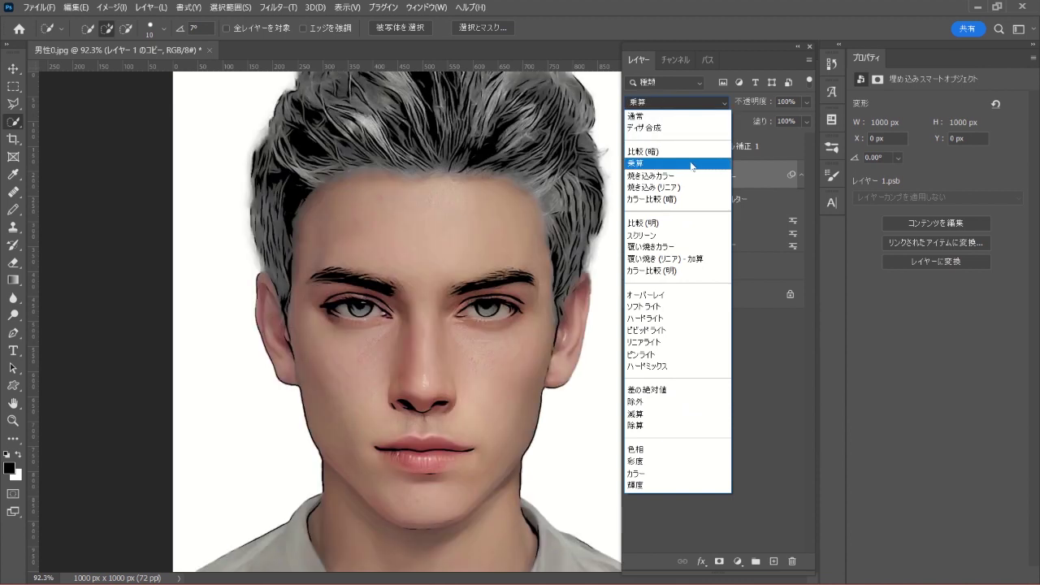
{"action": "left_click", "coordinate": [701, 164]}
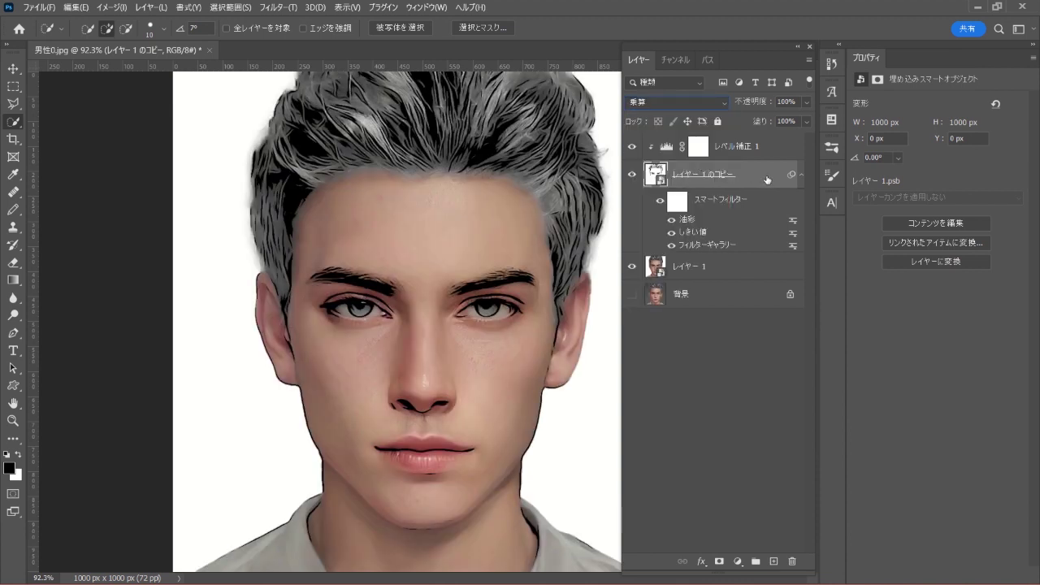
{"action": "left_click", "coordinate": [736, 271]}
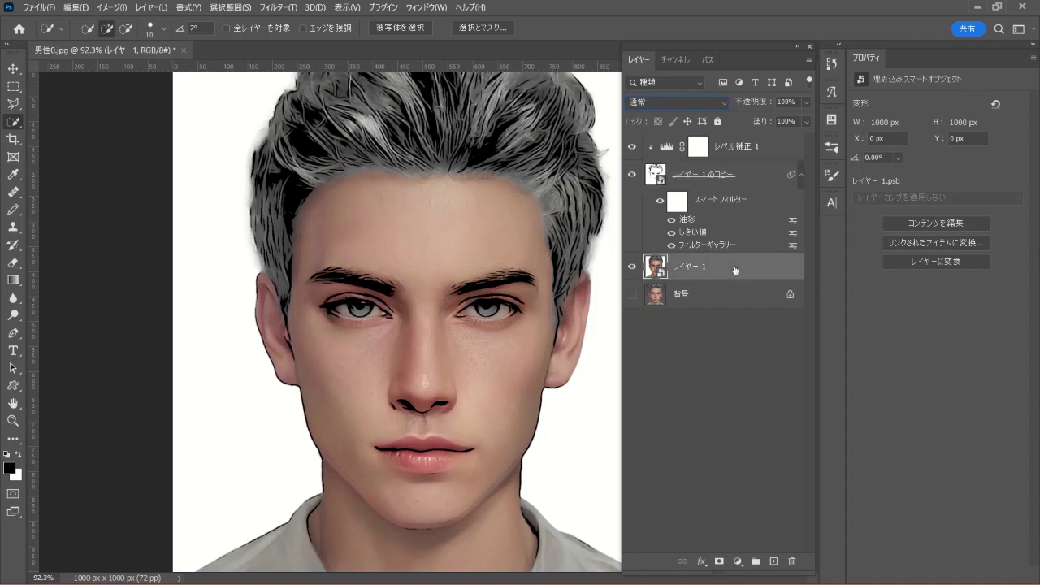
Apply Surface Blur (radius 20, threshold 10) to the colour portrait レイヤー 1.
{"action": "left_click", "coordinate": [279, 7]}
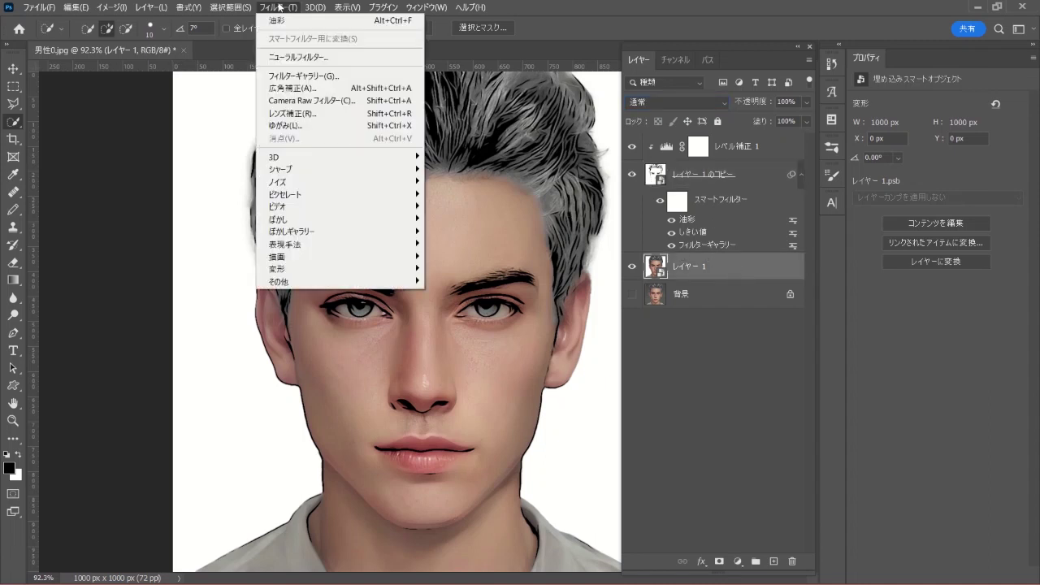
{"action": "mouse_move", "coordinate": [337, 219]}
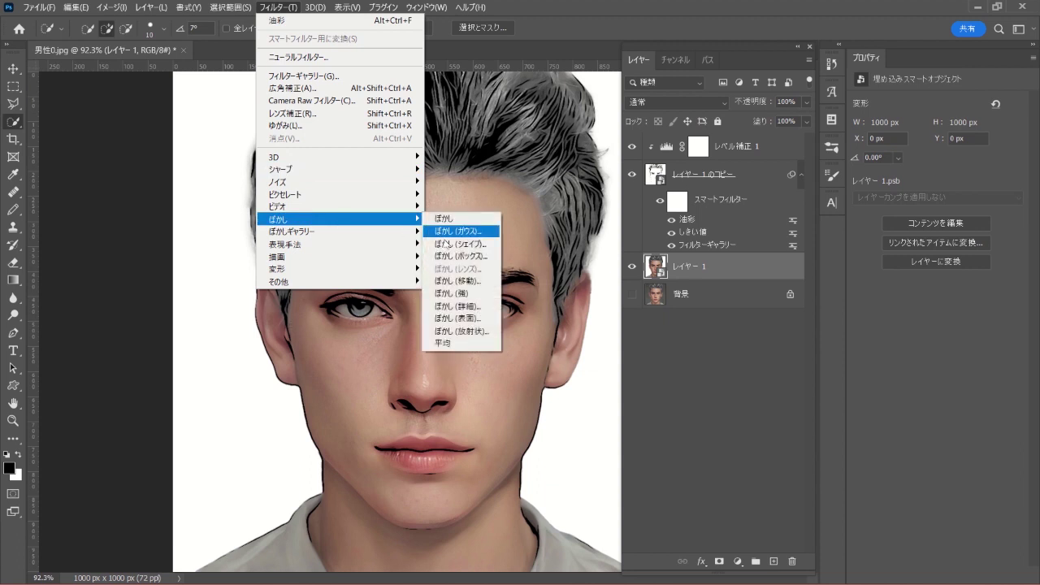
{"action": "left_click", "coordinate": [485, 318]}
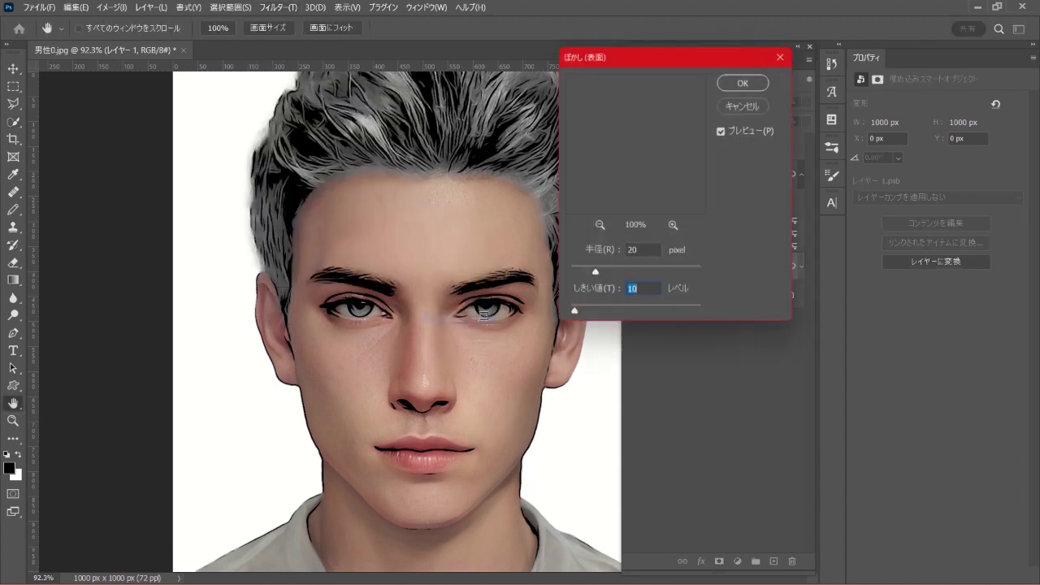
{"action": "left_click", "coordinate": [656, 249]}
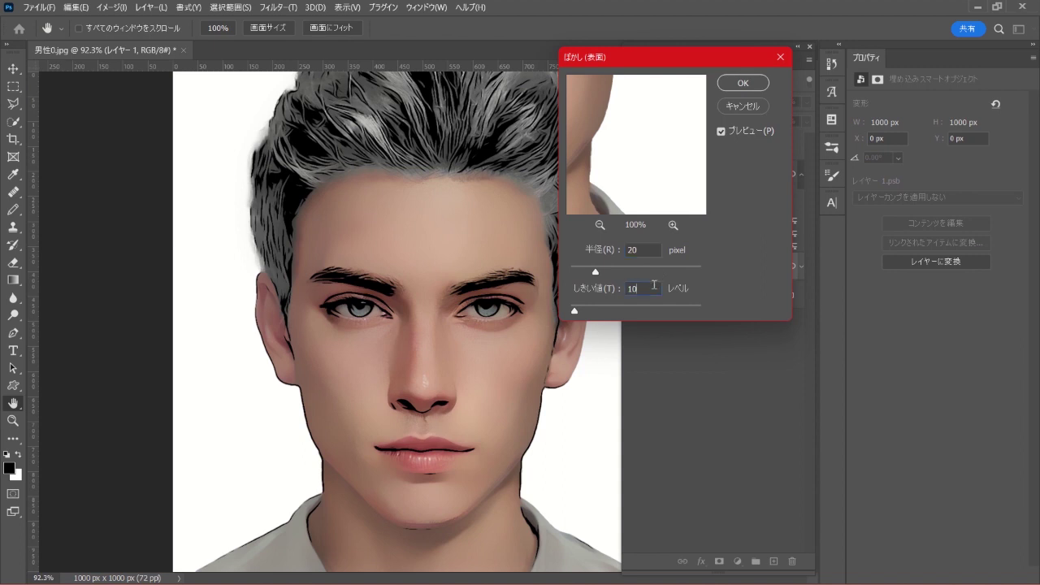
{"action": "left_click", "coordinate": [743, 83]}
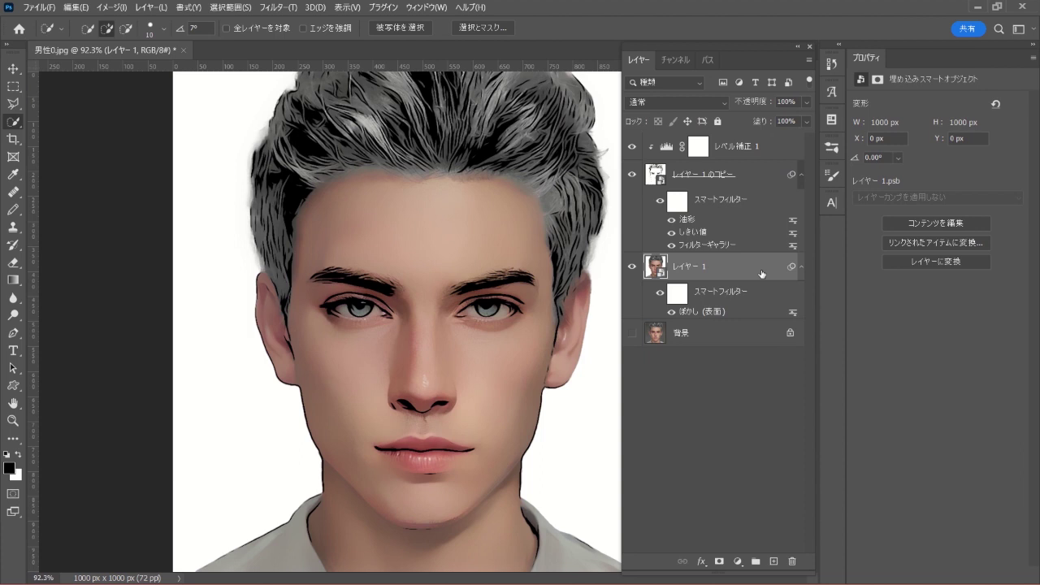
Apply the Oil Paint filter (5.0, 3.0, 0.1, 0.0) to レイヤー 1 for painterly shading.
{"action": "left_click", "coordinate": [279, 8]}
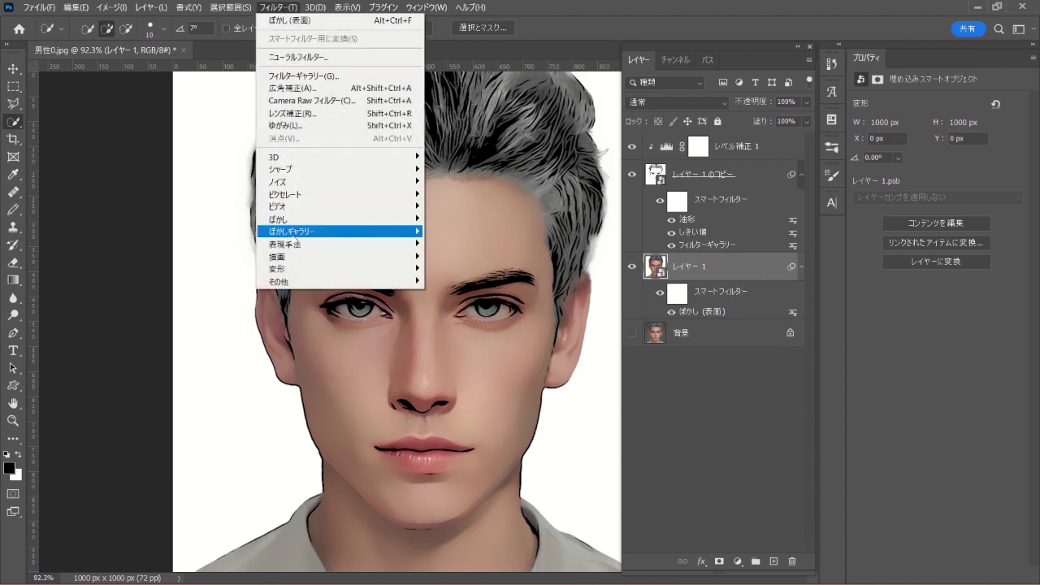
{"action": "mouse_move", "coordinate": [297, 244]}
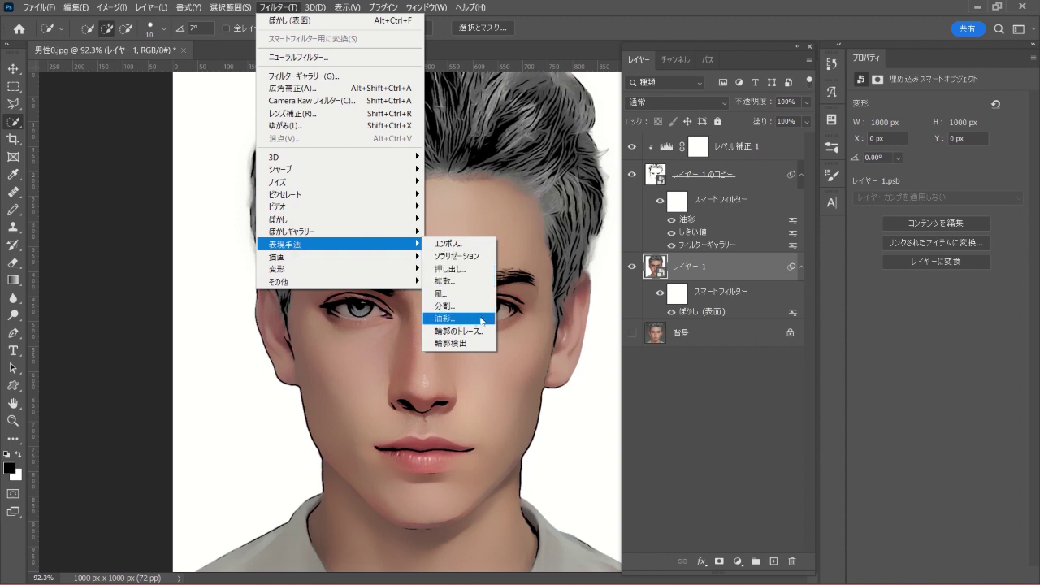
{"action": "left_click", "coordinate": [483, 321]}
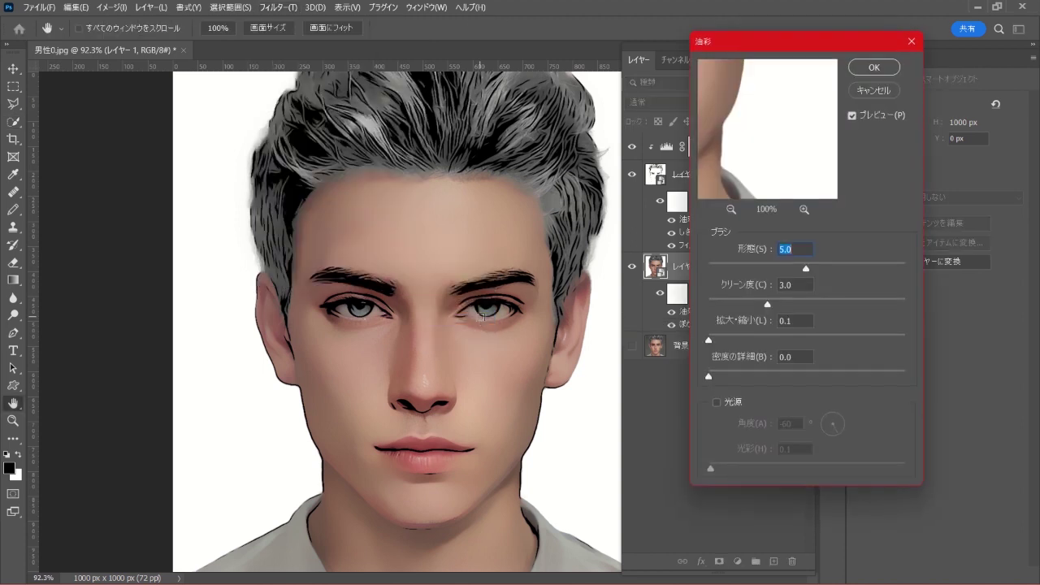
{"action": "left_click", "coordinate": [806, 246]}
{"action": "left_click", "coordinate": [876, 68]}
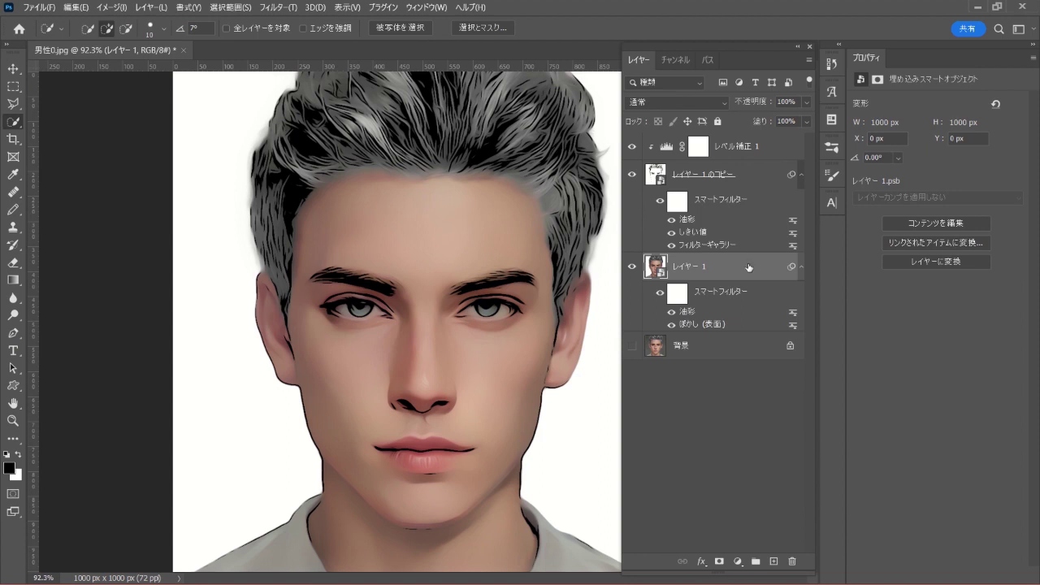
Add a Hue/Saturation layer with saturation 40, clipped to the colour portrait レイヤー 1.
{"action": "left_click", "coordinate": [738, 562]}
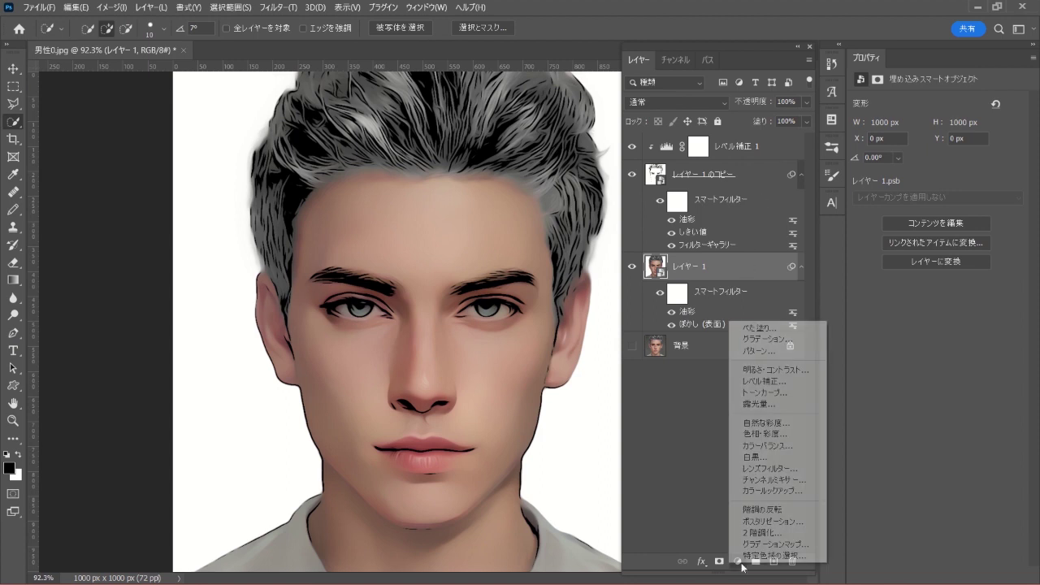
{"action": "left_click", "coordinate": [807, 442]}
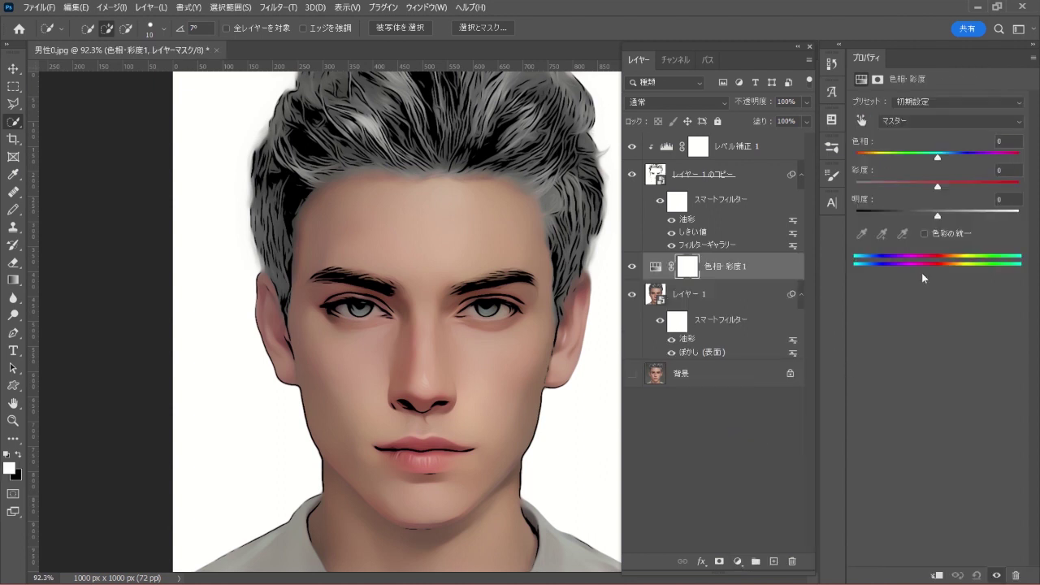
{"action": "left_click", "coordinate": [1008, 170]}
{"action": "type", "text": "40"}
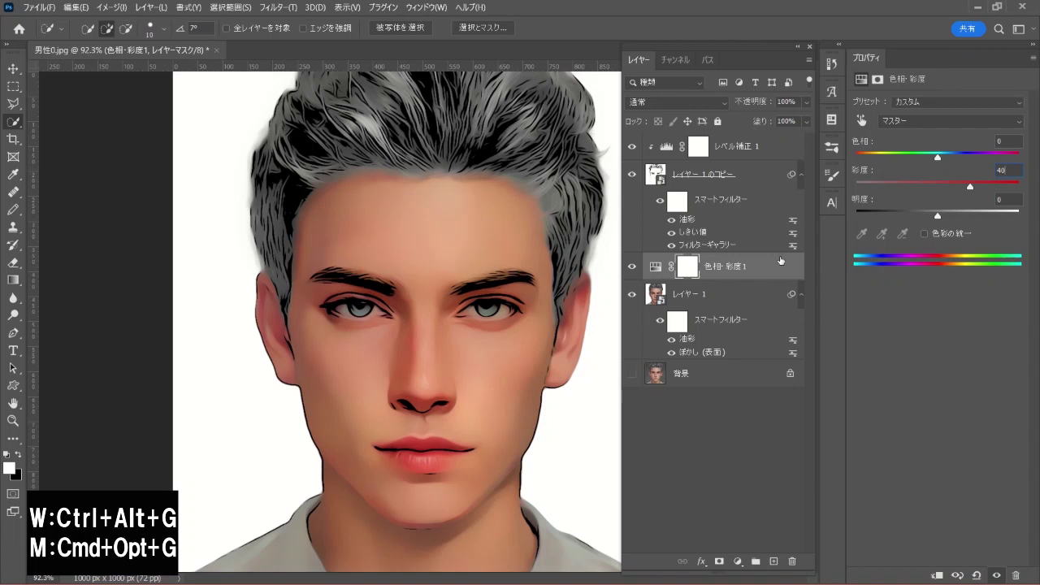
{"action": "key", "text": "ctrl+alt+g"}
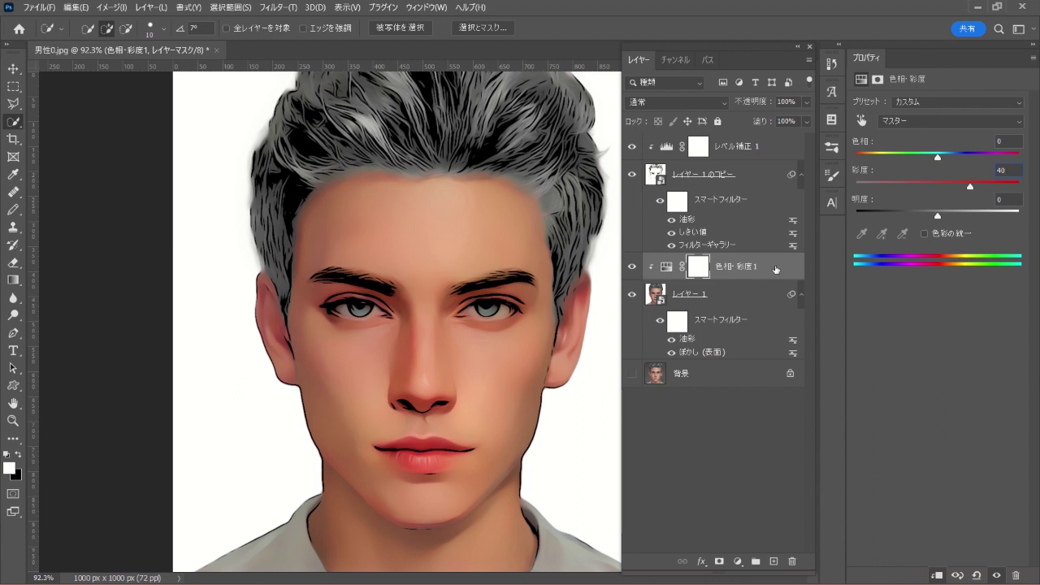
Add a clipped Levels layer on the colour portrait with output black raised to 40.
{"action": "left_click", "coordinate": [737, 562]}
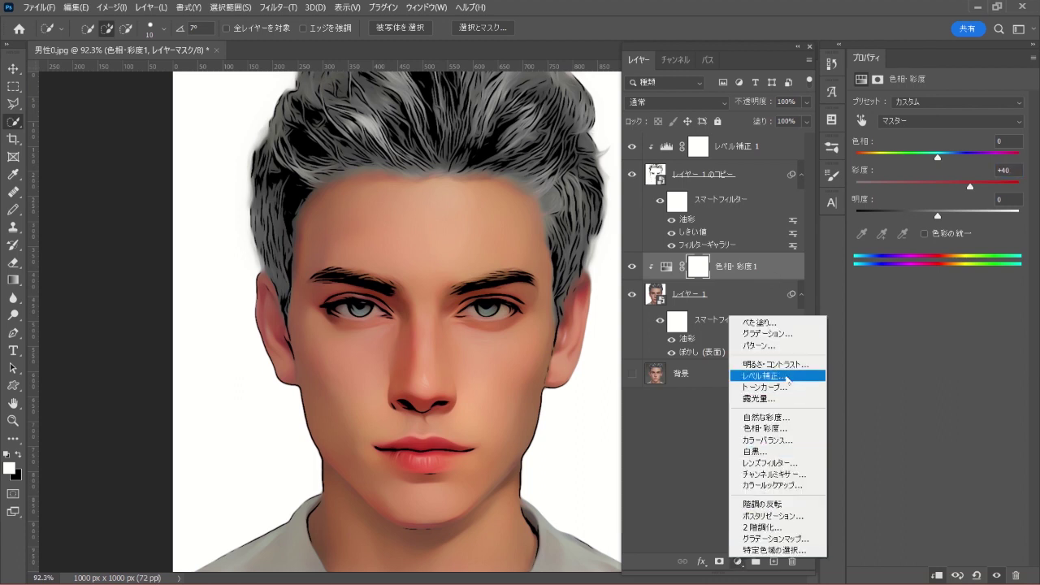
{"action": "left_click", "coordinate": [810, 376]}
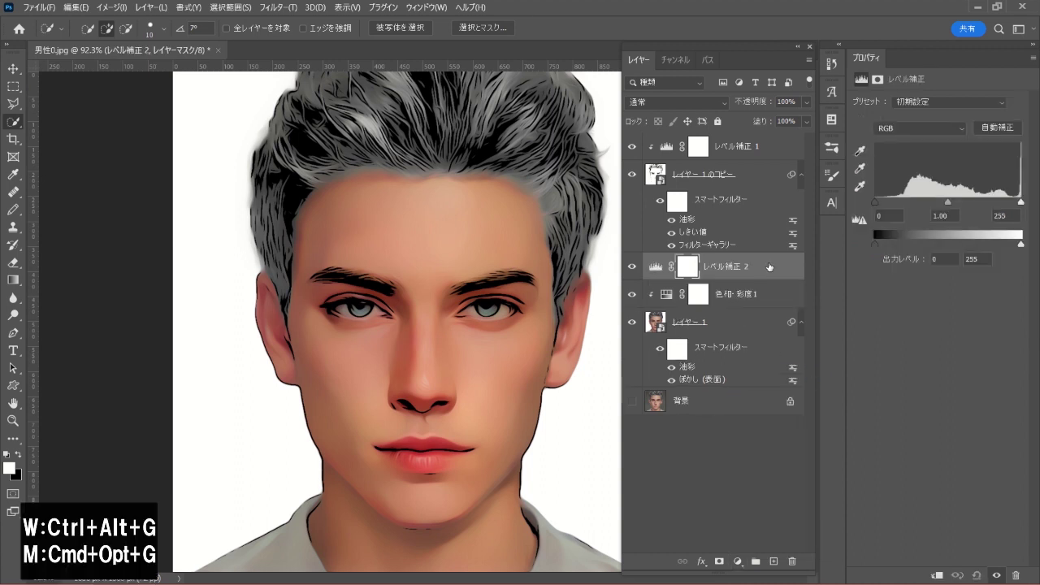
{"action": "key", "text": "ctrl+alt+g"}
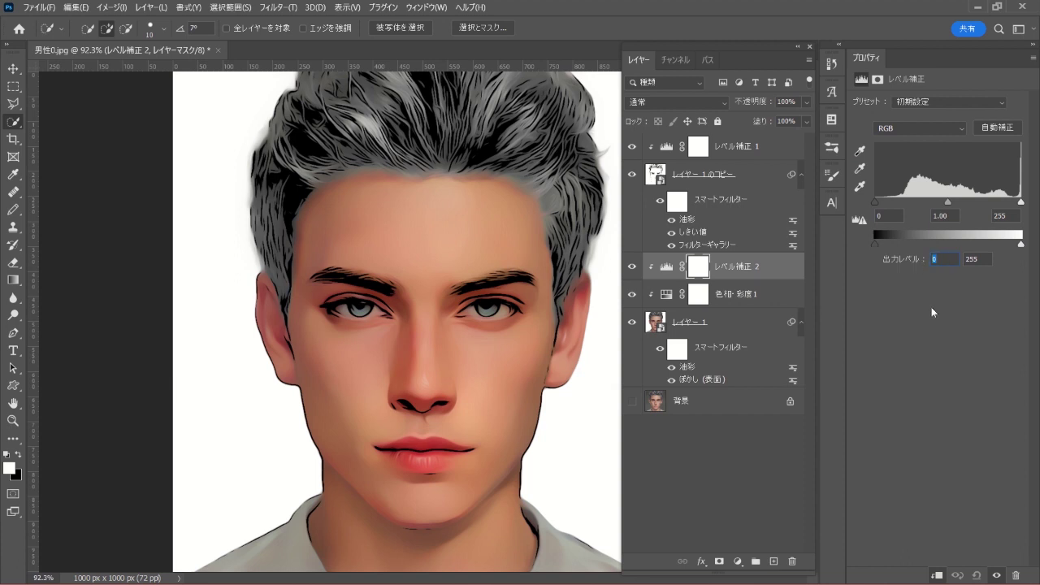
{"action": "type", "text": "40"}
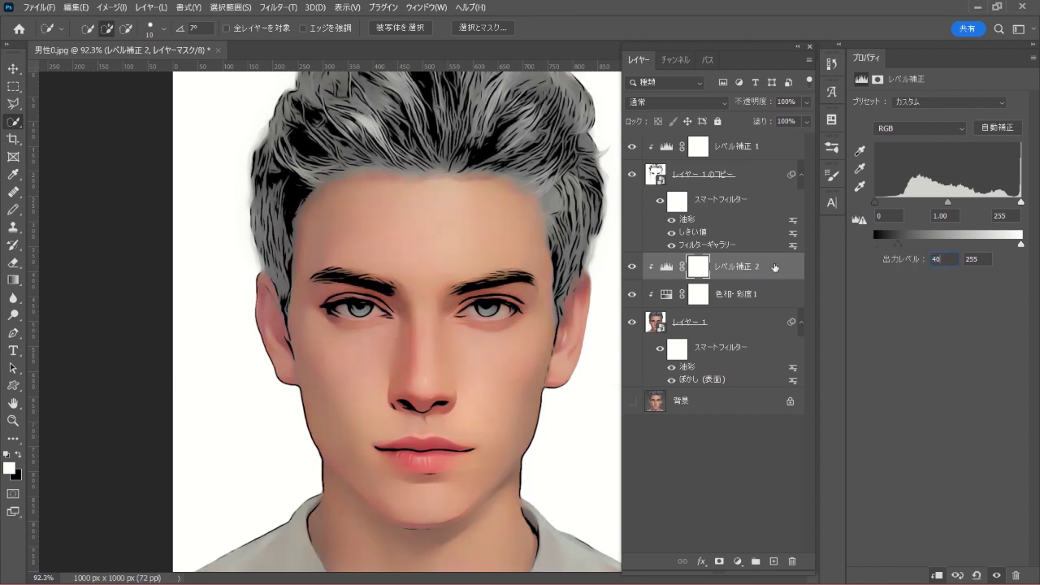
Add a new empty layer and choose the Pencil tool with white as the painting colour.
{"action": "left_click", "coordinate": [775, 560]}
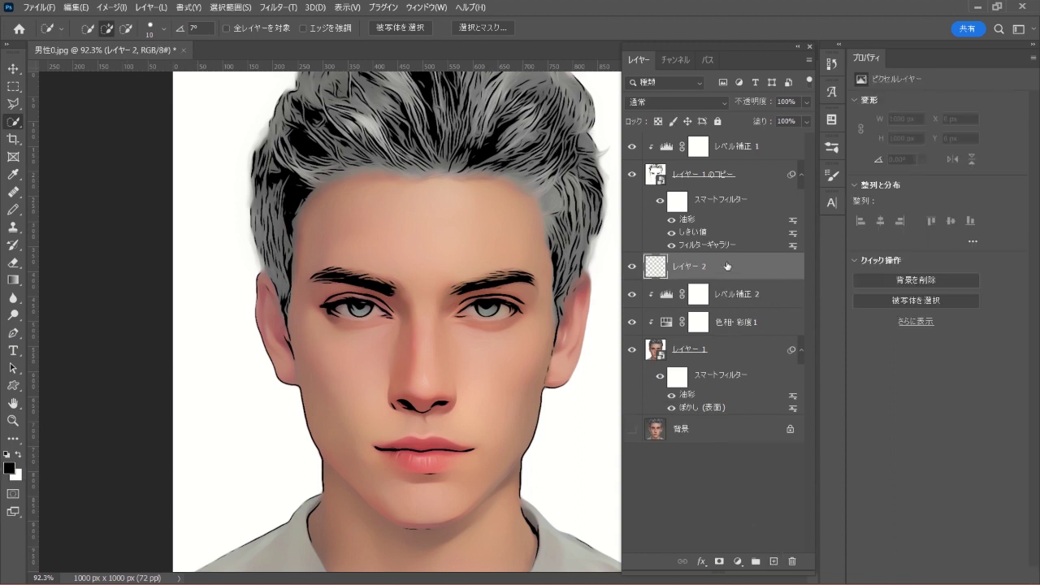
{"action": "left_click", "coordinate": [13, 210]}
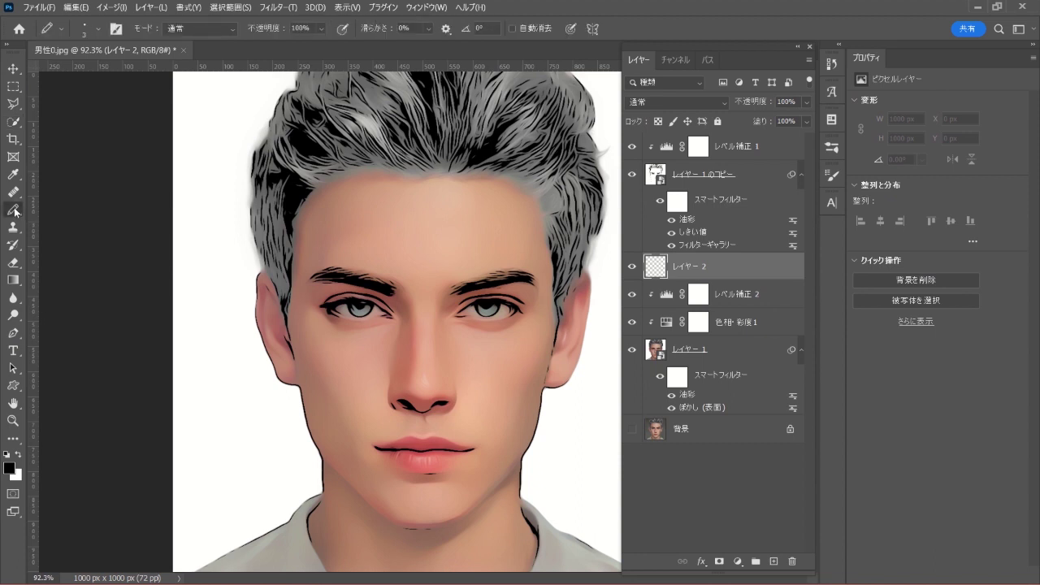
{"action": "right_click", "coordinate": [14, 212]}
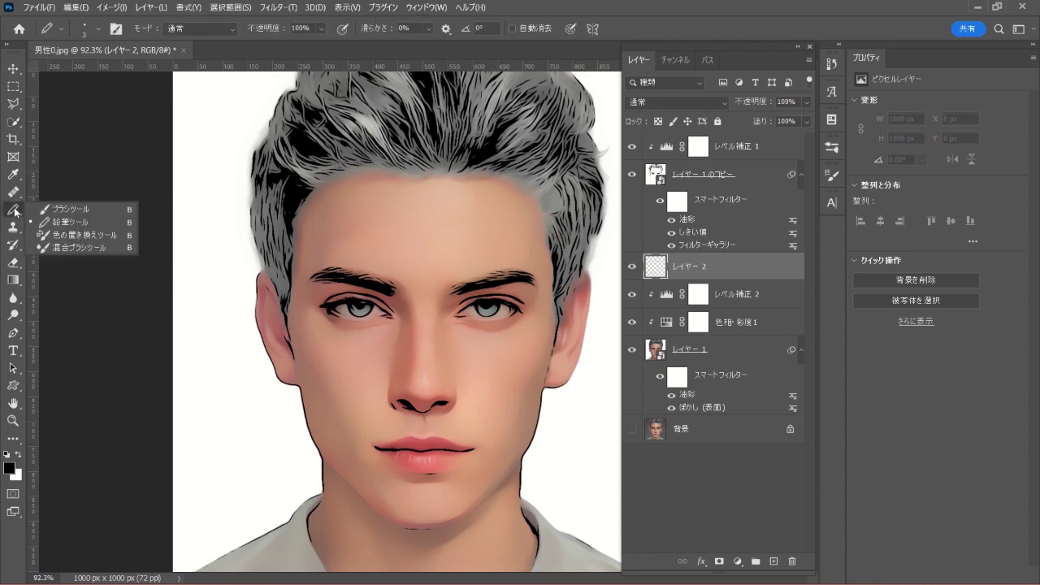
{"action": "left_click", "coordinate": [97, 217]}
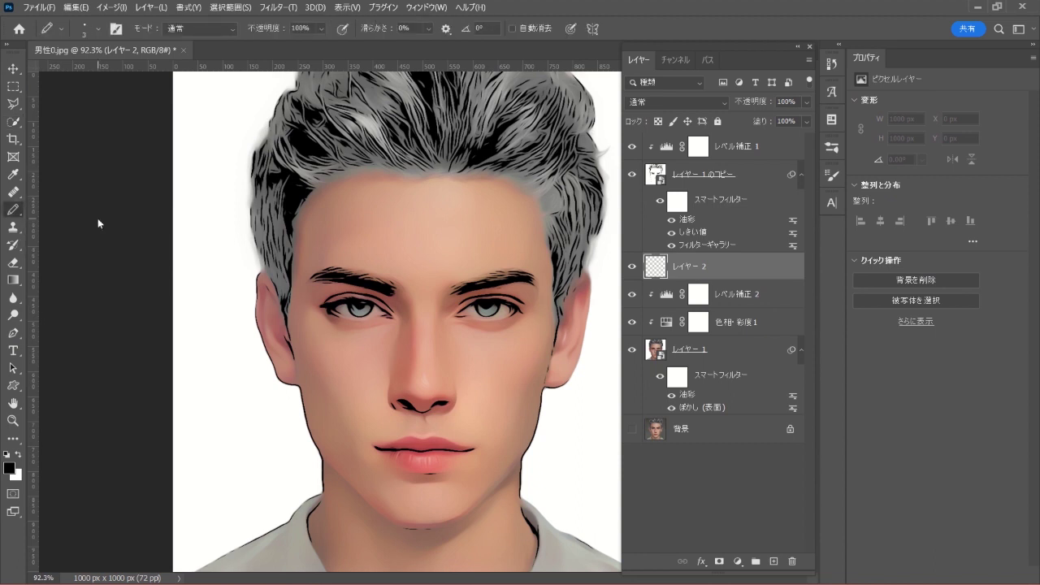
{"action": "left_click", "coordinate": [17, 458]}
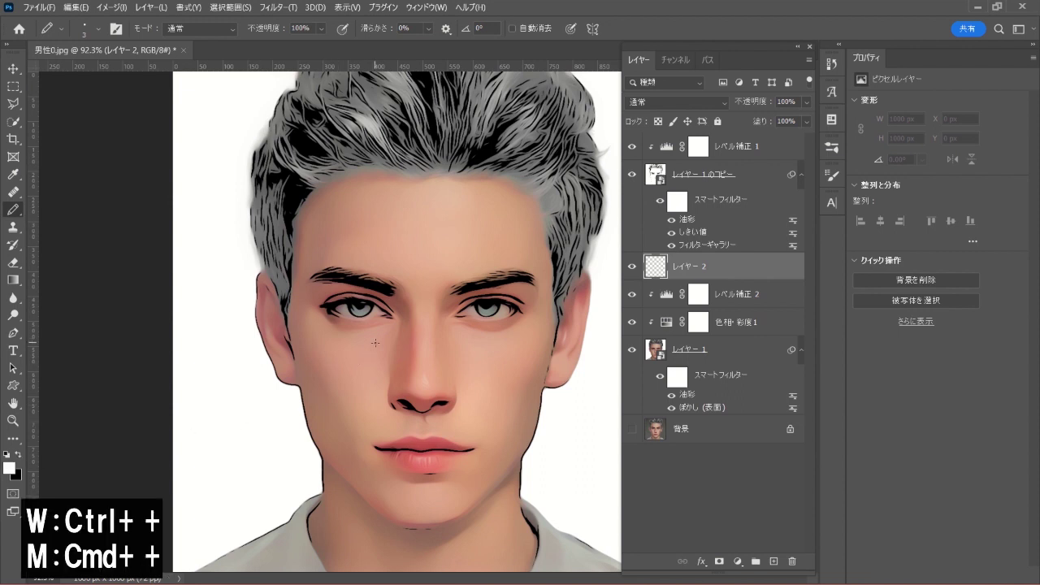
Zoom in and draw small white catchlights in both eyes, then fit the view.
{"action": "key", "text": "ctrl+plus"}
{"action": "key", "text": "ctrl+plus"}
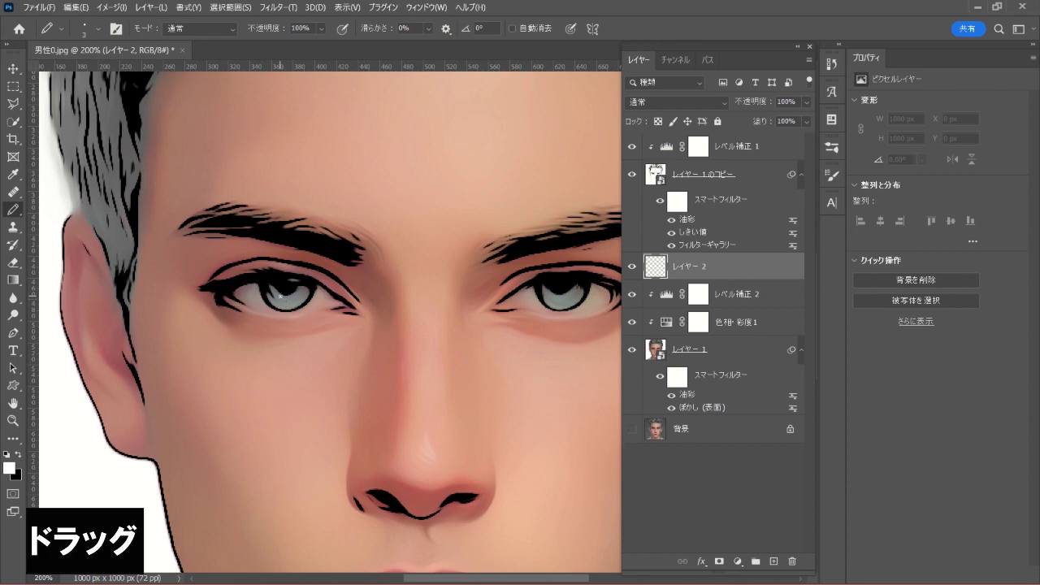
{"action": "left_click_drag", "start_coordinate": [281, 296], "coordinate": [283, 298]}
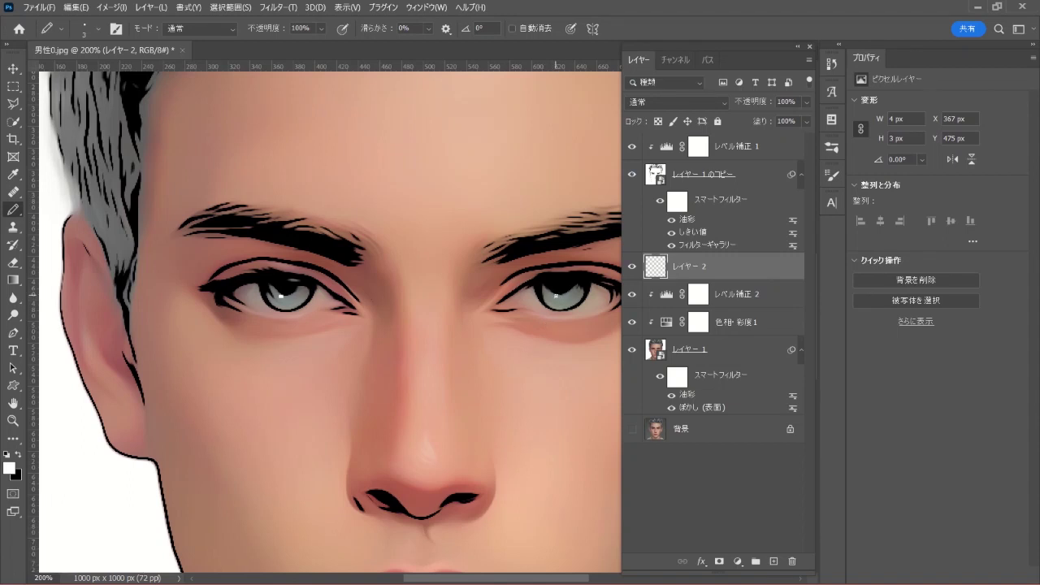
{"action": "left_click_drag", "start_coordinate": [555, 297], "coordinate": [557, 297]}
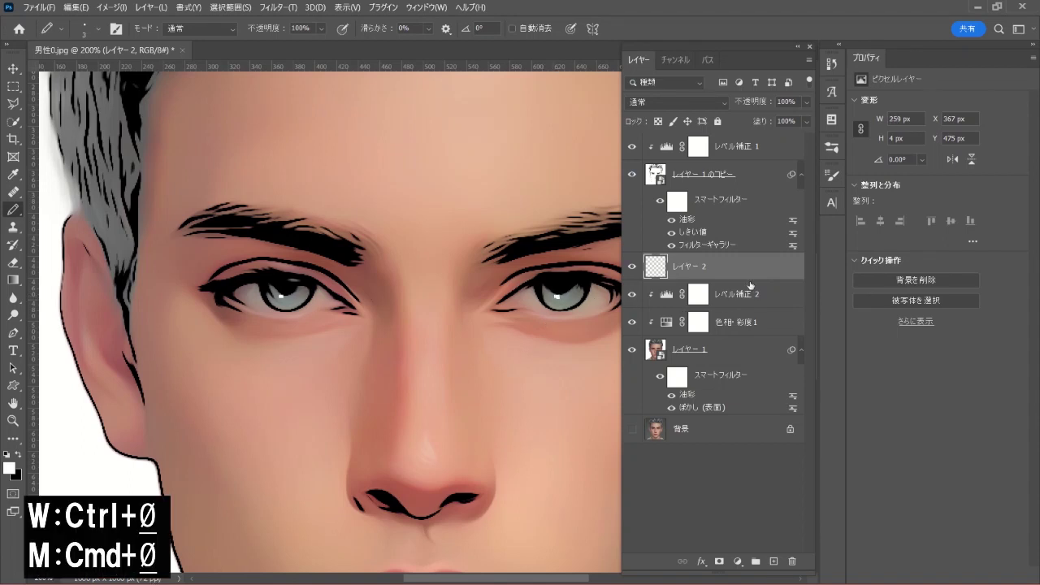
{"action": "key", "text": "ctrl+0"}
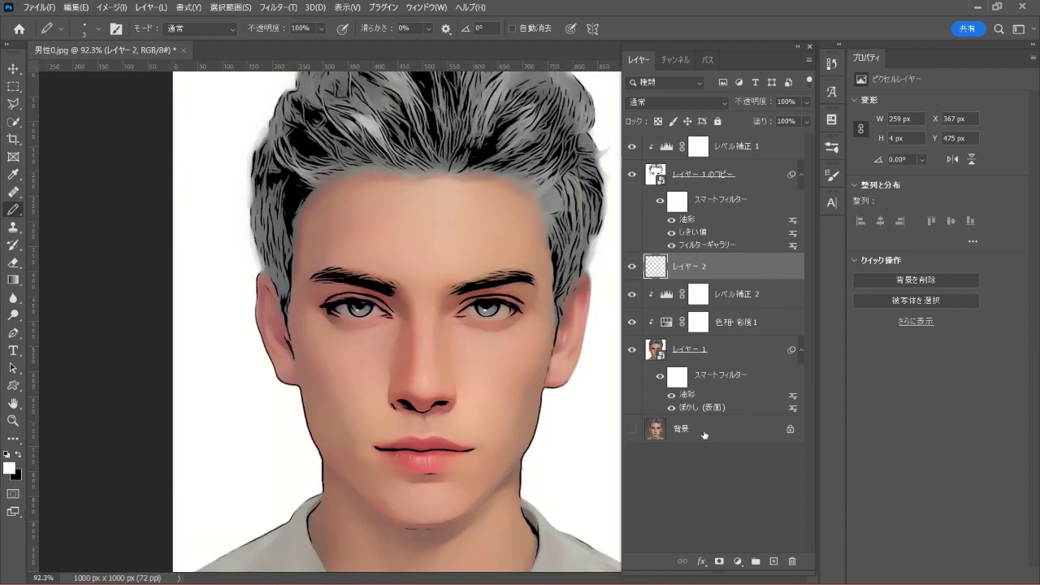
Toggle between the original photo and the illustration to compare them.
{"action": "left_click", "coordinate": [634, 431], "text": "alt"}
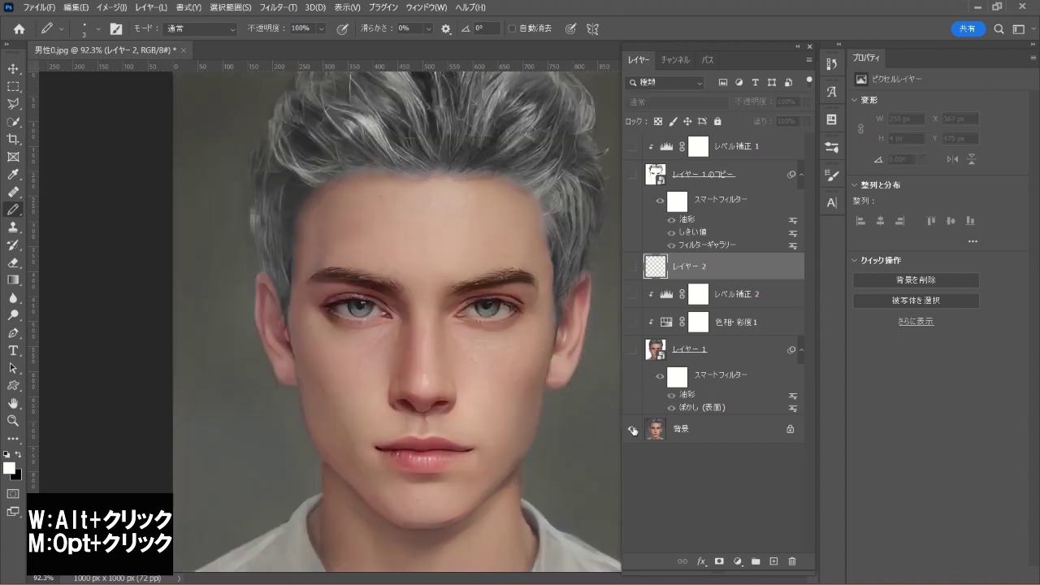
{"action": "left_click", "coordinate": [633, 430], "text": "alt"}
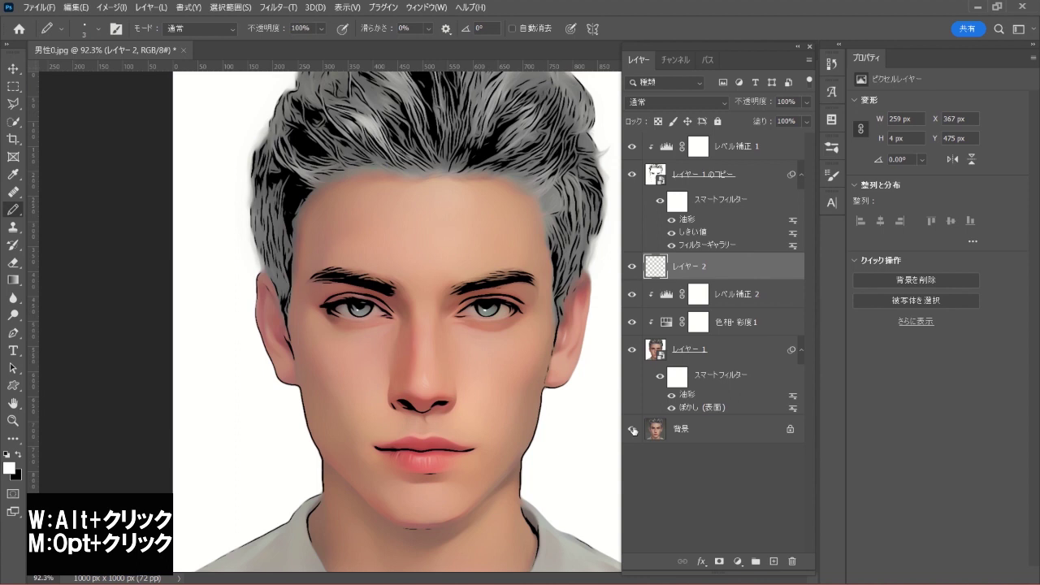
{"action": "left_click", "coordinate": [633, 430], "text": "alt"}
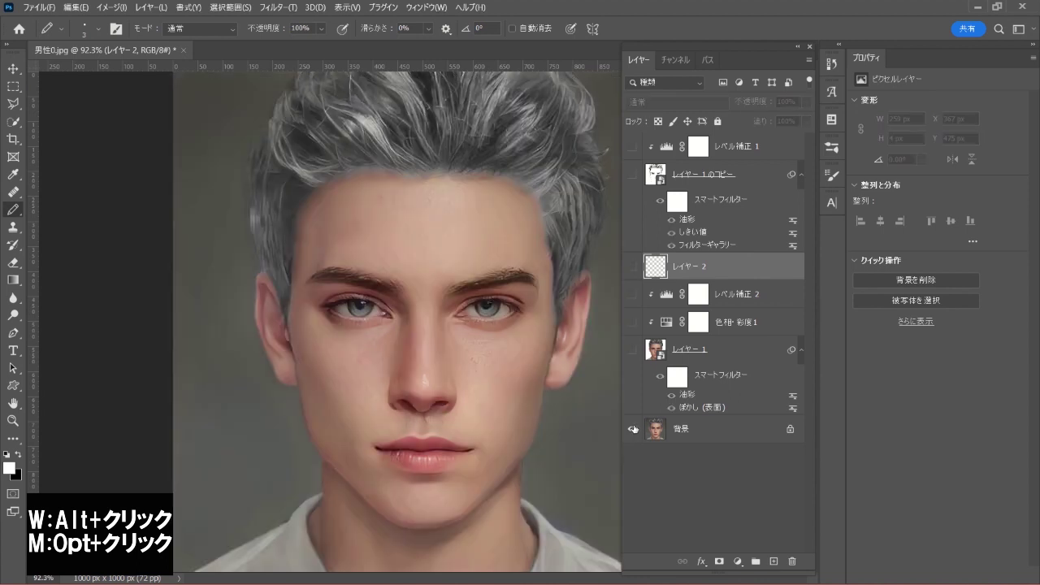
{"action": "left_click", "coordinate": [634, 429], "text": "alt"}
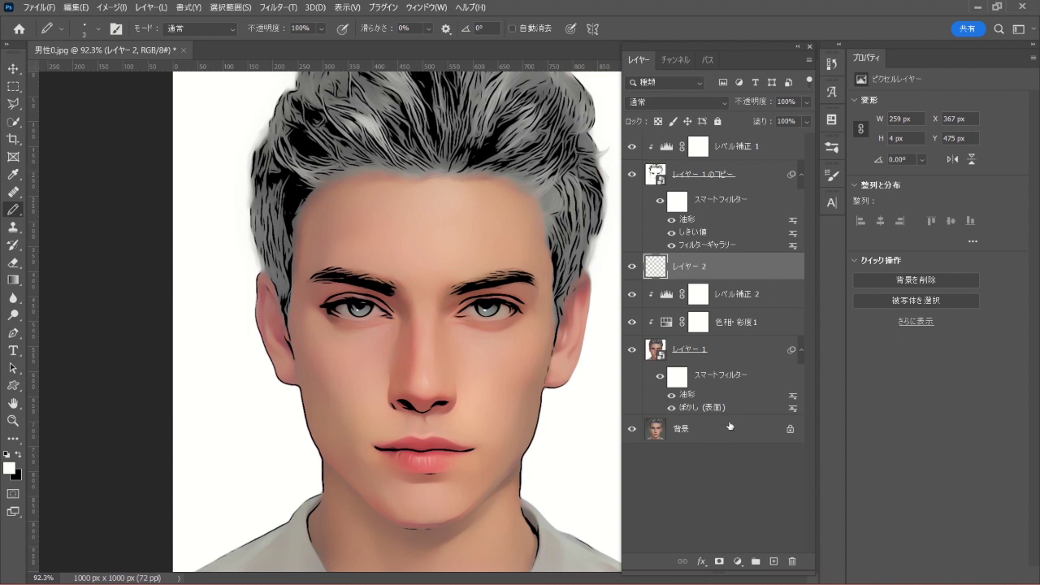
Bring the cutout head from the smart object into 男性0.jpg, load its mask as a selection, then delete that layer.
{"action": "left_click", "coordinate": [710, 181]}
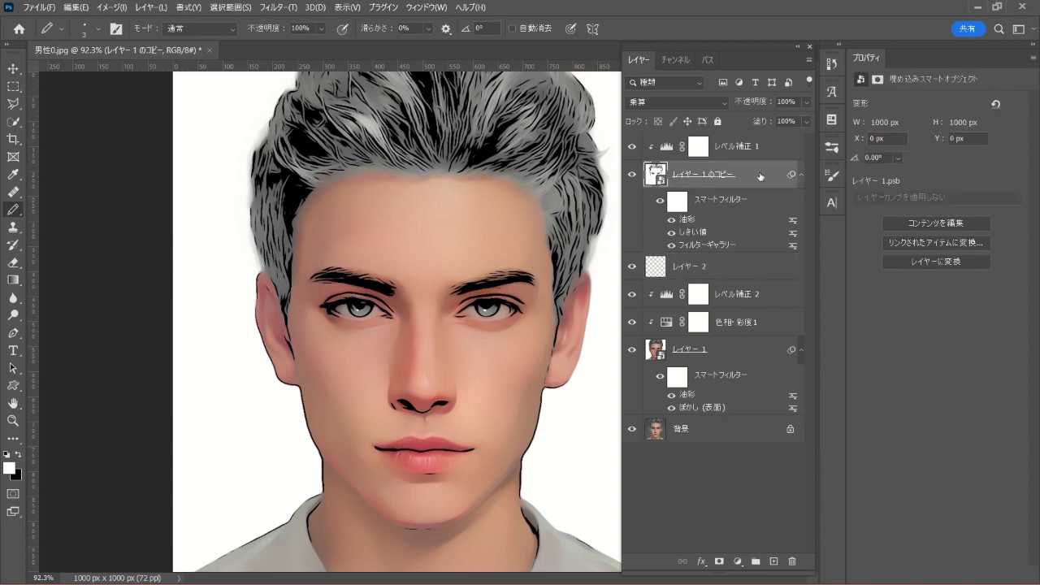
{"action": "double_click", "coordinate": [659, 177]}
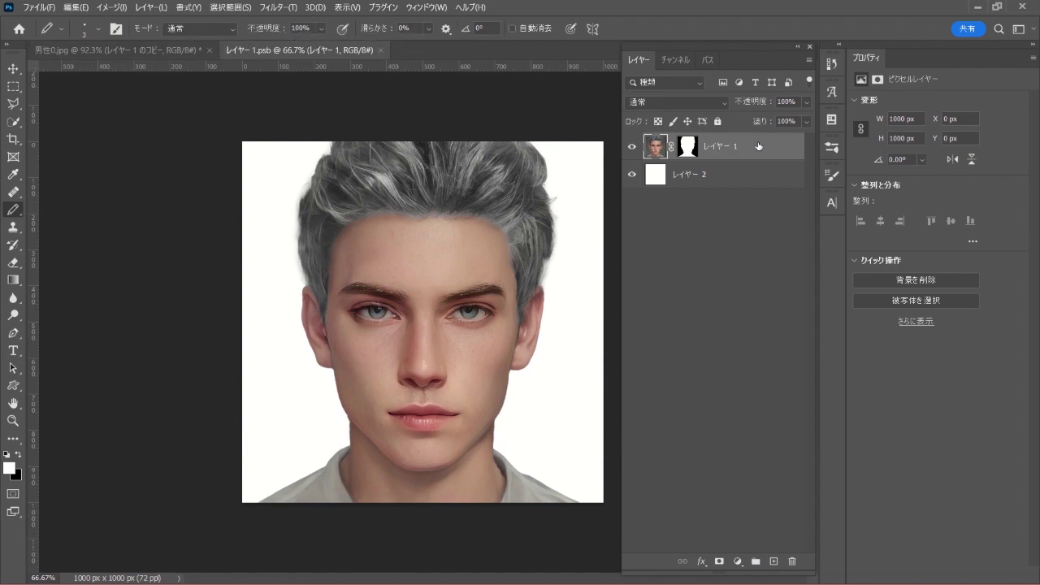
{"action": "left_click", "coordinate": [13, 68]}
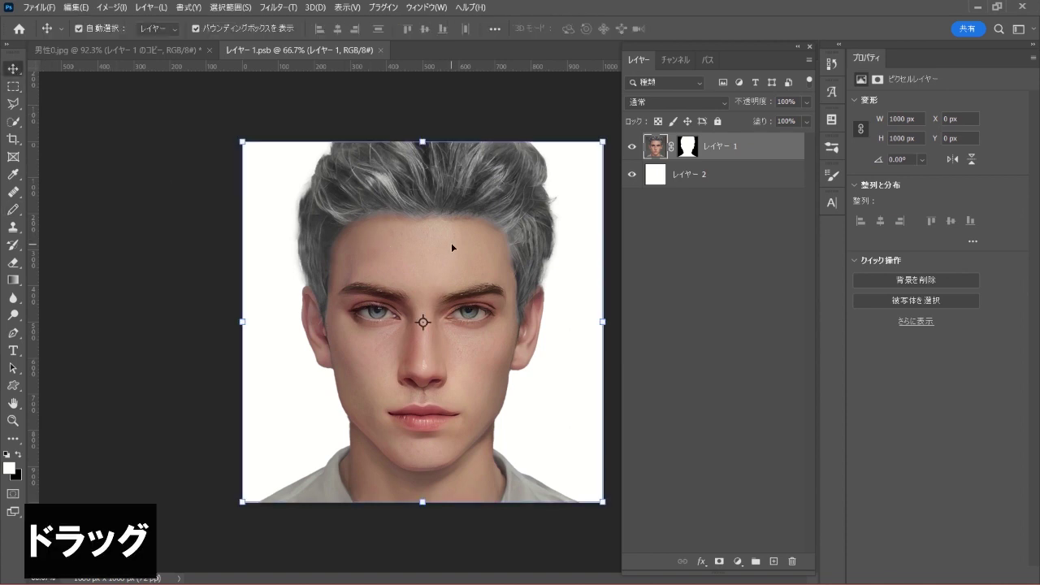
{"action": "mouse_move", "coordinate": [451, 243]}
{"action": "left_mouse_down"}
{"action": "mouse_move", "coordinate": [343, 214]}
{"action": "mouse_move", "coordinate": [208, 135]}
{"action": "mouse_move", "coordinate": [160, 53]}
{"action": "left_mouse_up"}
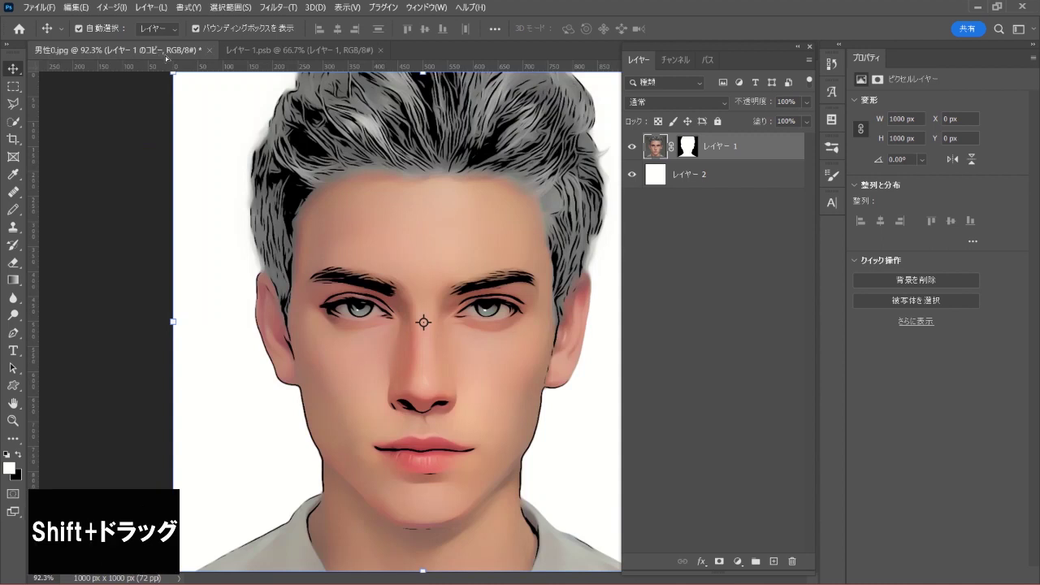
{"action": "left_click_drag", "start_coordinate": [160, 54], "coordinate": [234, 120]}
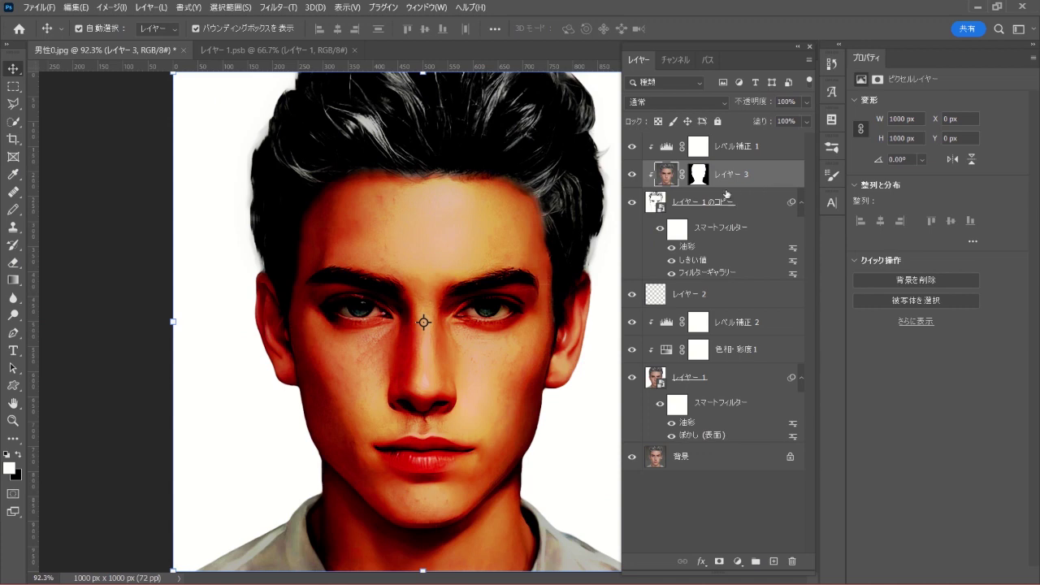
{"action": "left_click", "coordinate": [699, 177], "text": "ctrl"}
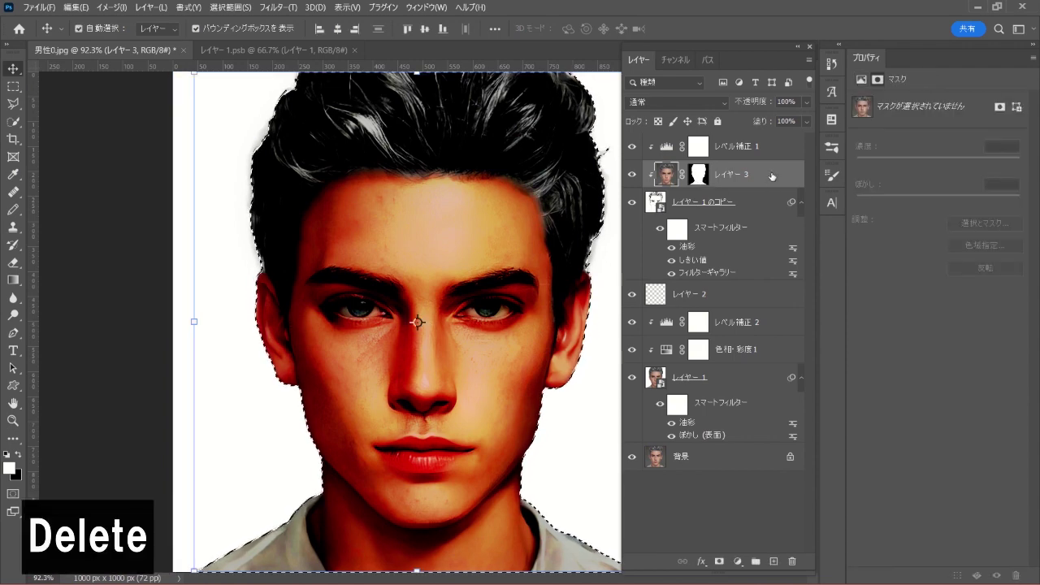
{"action": "mouse_move", "coordinate": [772, 177]}
{"action": "left_mouse_down"}
{"action": "mouse_move", "coordinate": [765, 312]}
{"action": "mouse_move", "coordinate": [792, 561]}
{"action": "left_mouse_up"}
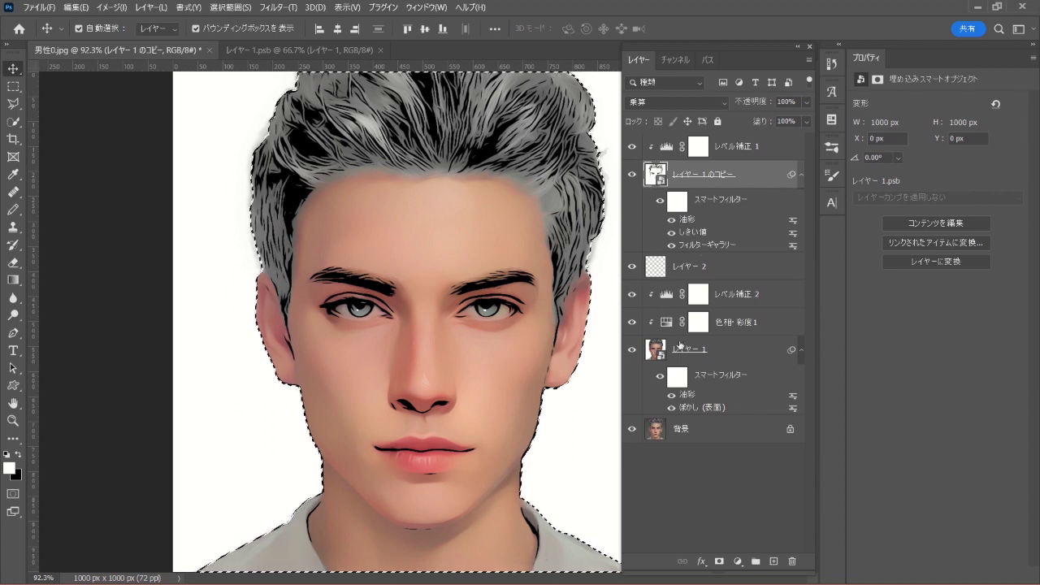
Contract the head selection by 2 px and apply it as a layer mask on Layer 1.
{"action": "left_click", "coordinate": [740, 353]}
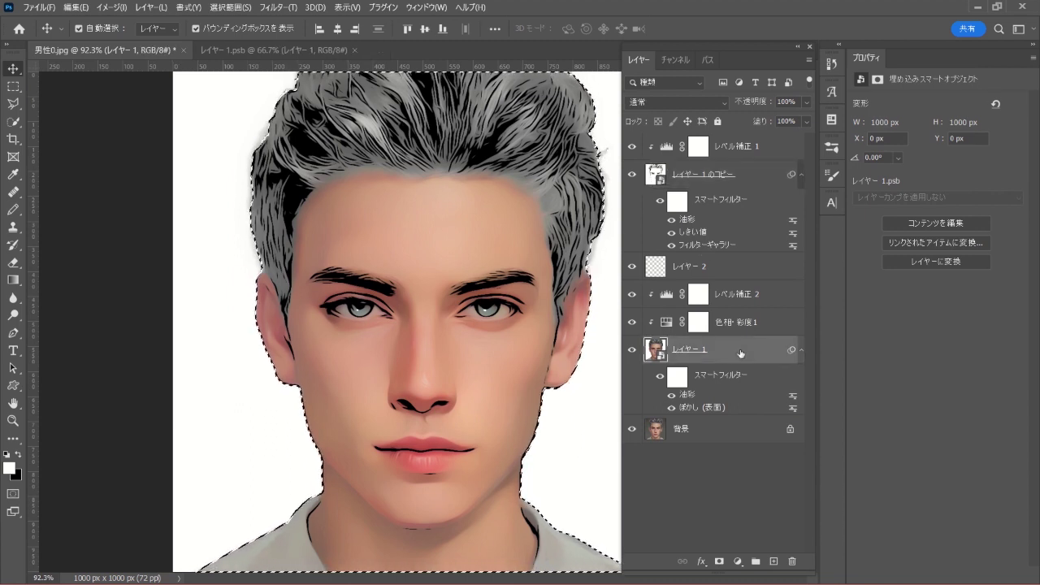
{"action": "left_click", "coordinate": [220, 8]}
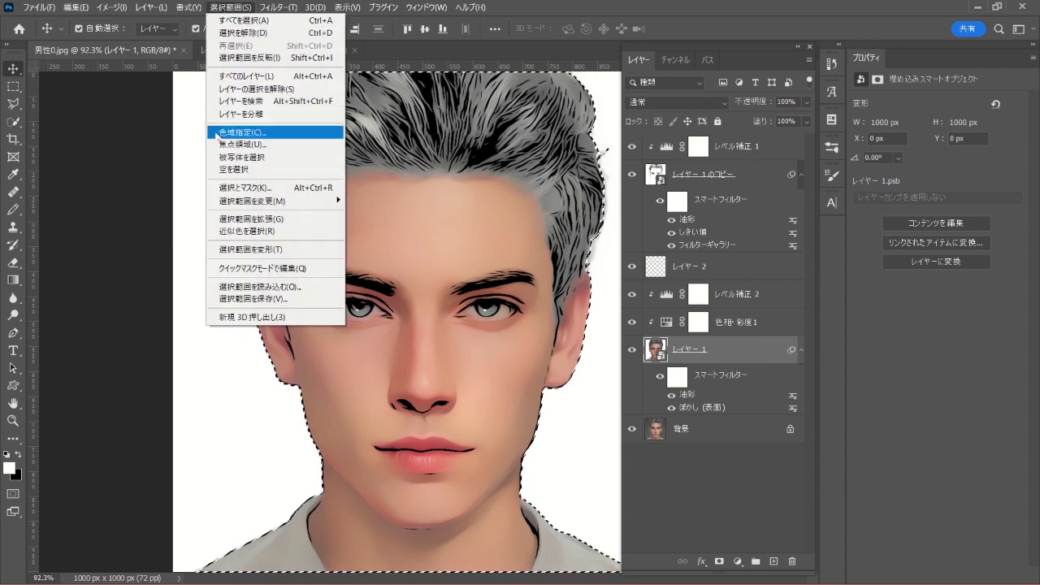
{"action": "mouse_move", "coordinate": [258, 200]}
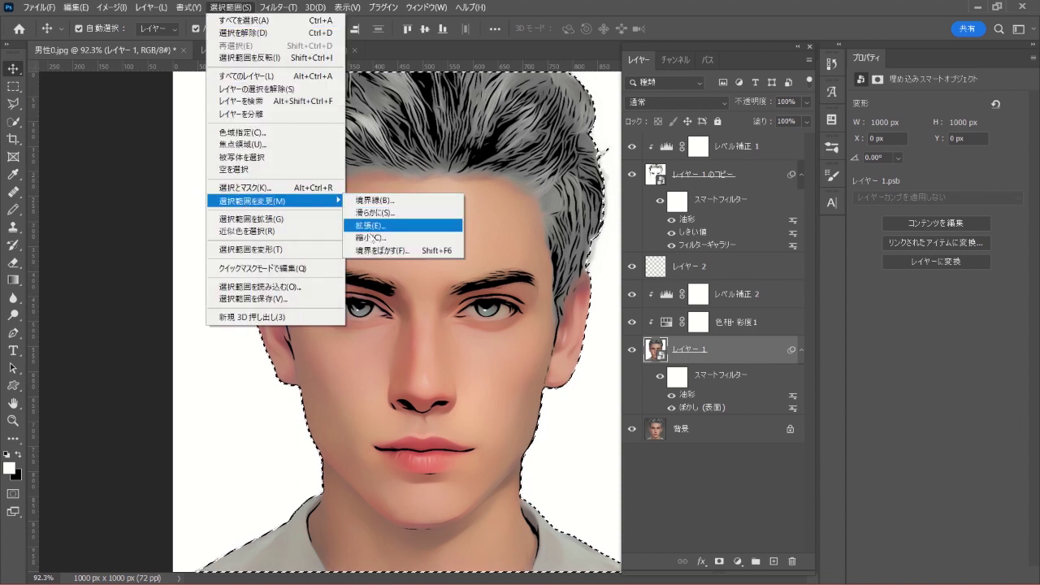
{"action": "left_click", "coordinate": [431, 238]}
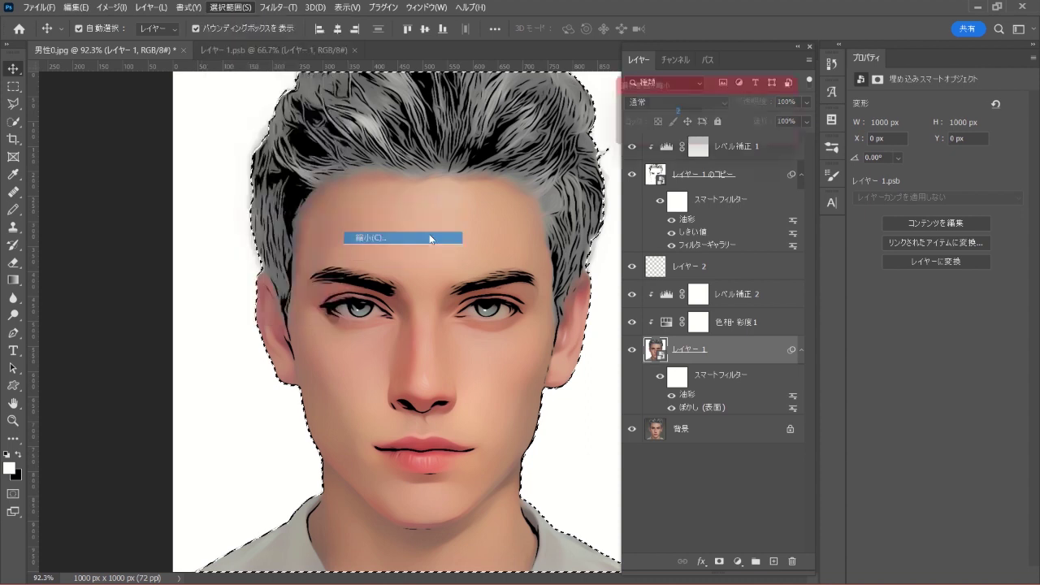
{"action": "left_click", "coordinate": [699, 115]}
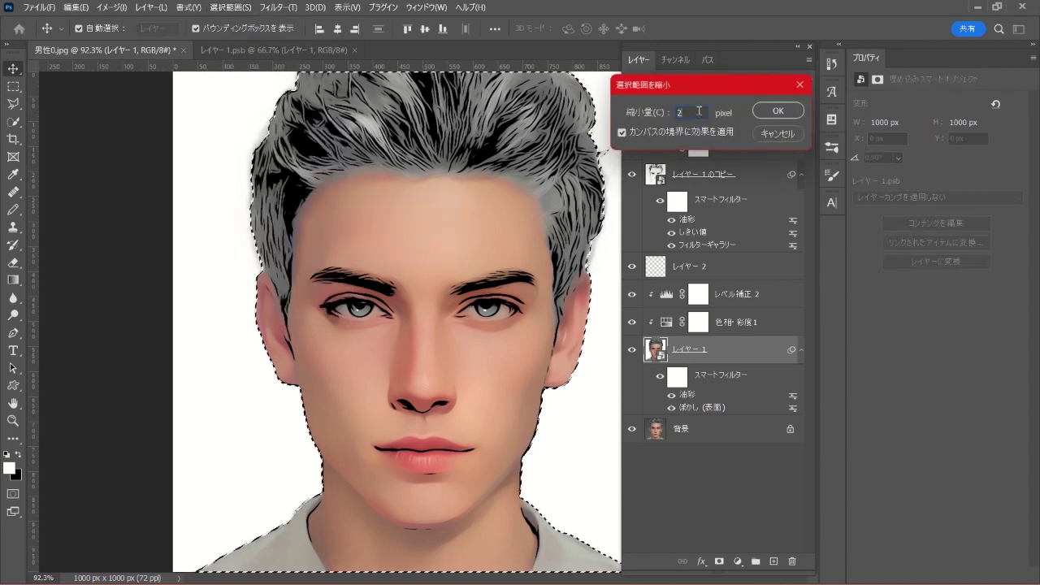
{"action": "left_click", "coordinate": [779, 111]}
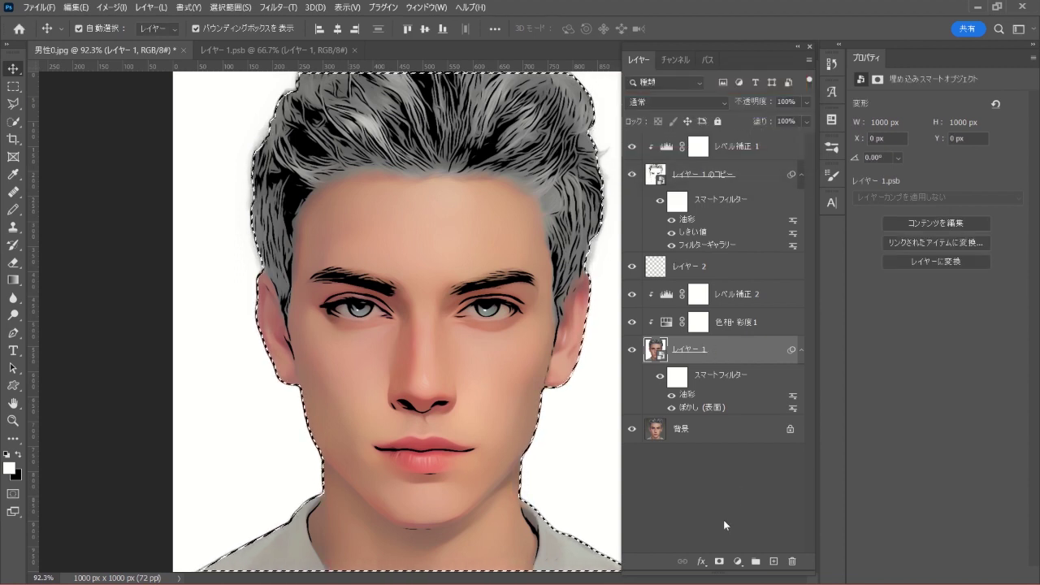
{"action": "left_click", "coordinate": [719, 560]}
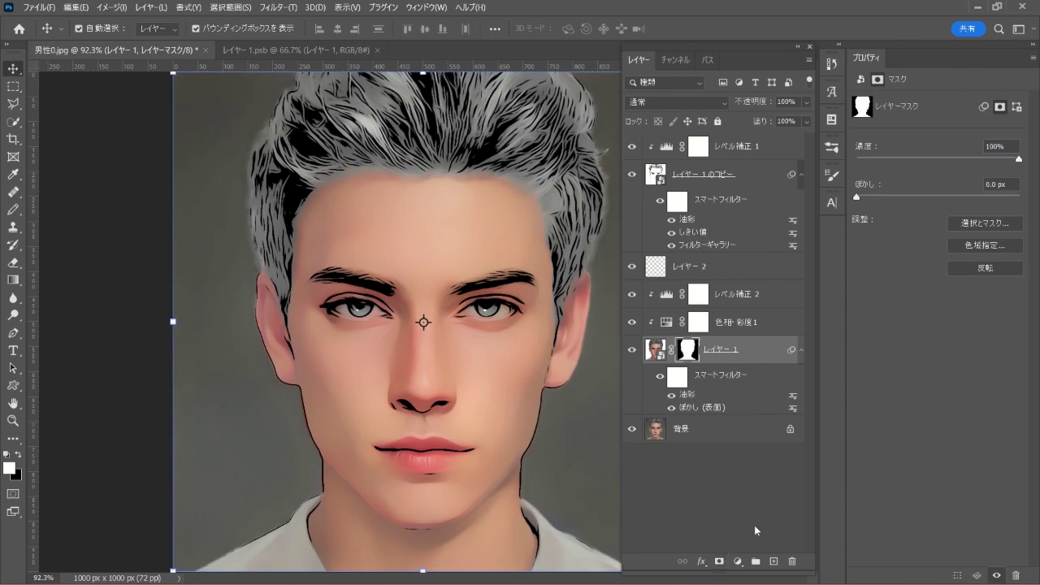
Add a #a6fafb solid colour fill layer and move it below Layer 1.
{"action": "left_click", "coordinate": [738, 561]}
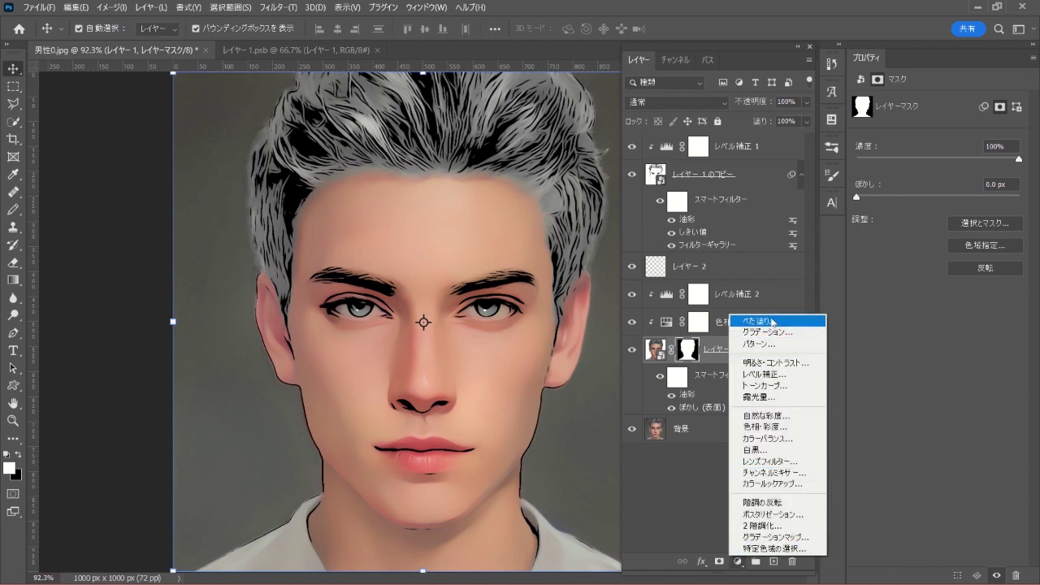
{"action": "left_click", "coordinate": [804, 322]}
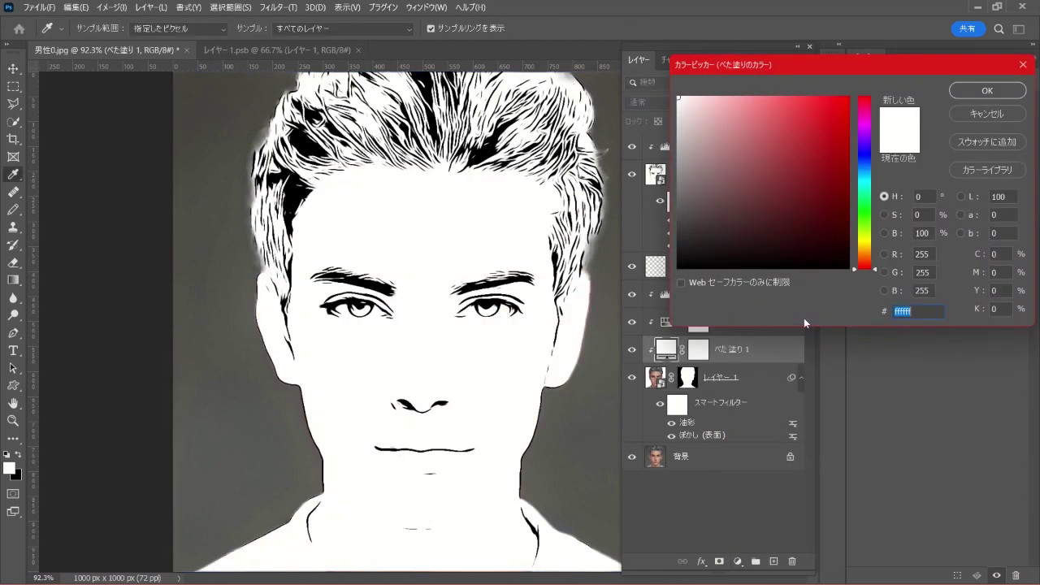
{"action": "left_click_drag", "start_coordinate": [878, 274], "coordinate": [883, 185]}
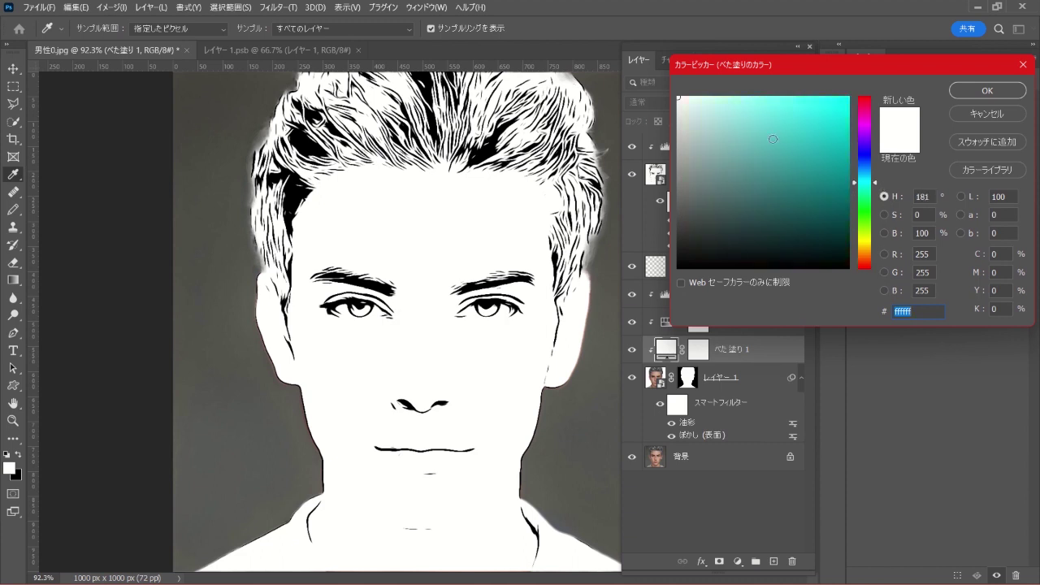
{"action": "left_click", "coordinate": [735, 99]}
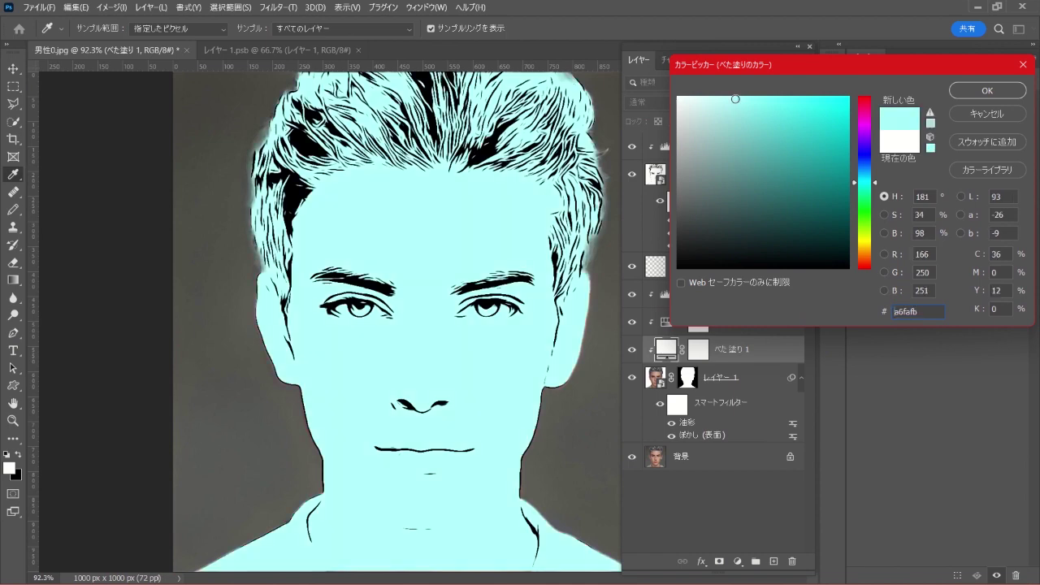
{"action": "left_click", "coordinate": [985, 92]}
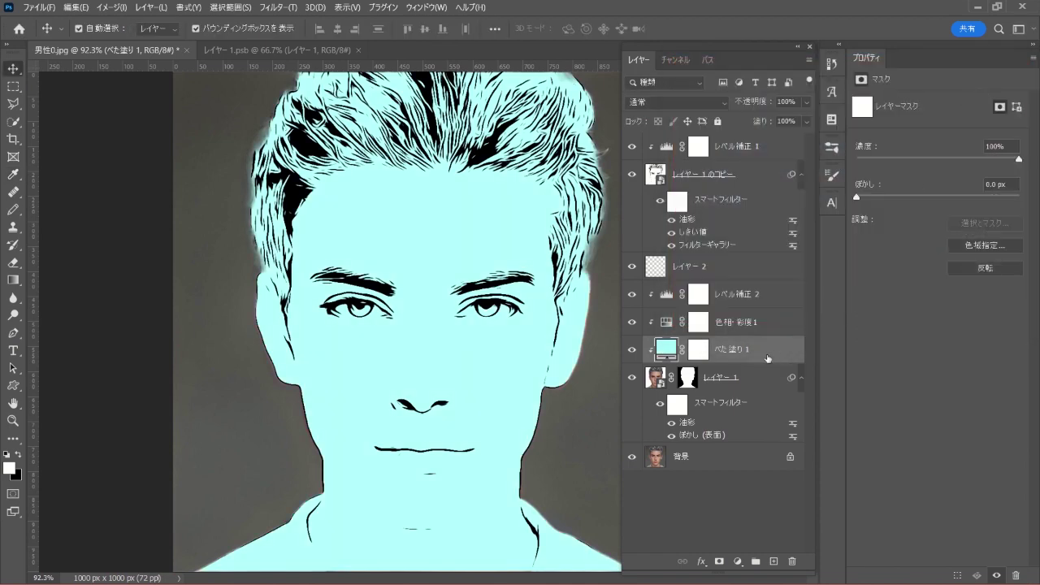
{"action": "left_click_drag", "start_coordinate": [762, 354], "coordinate": [744, 439]}
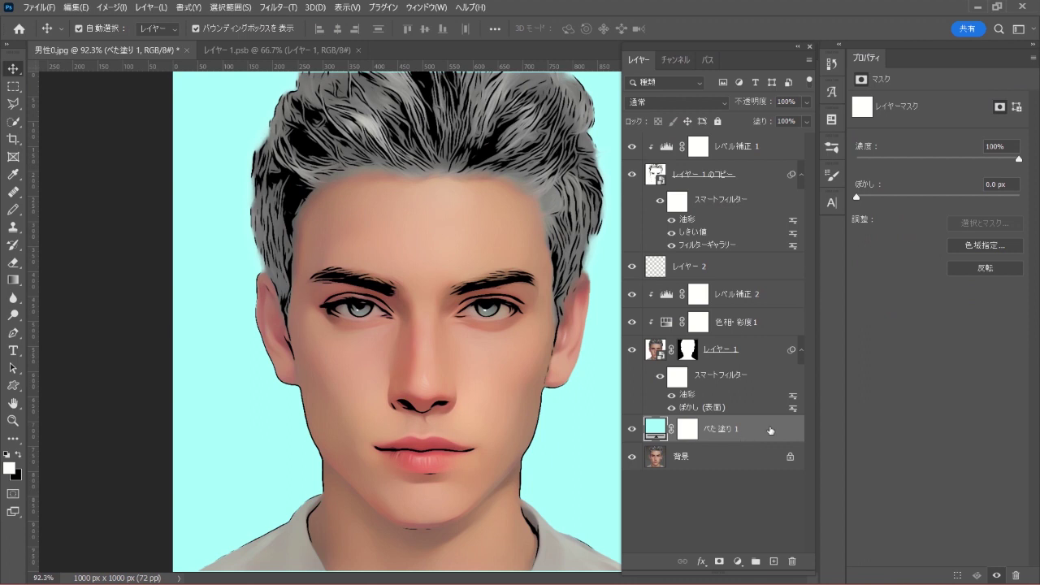
On a new layer above Layer 2, pencil solid white over both eye whites at 200% zoom.
{"action": "left_click", "coordinate": [748, 270]}
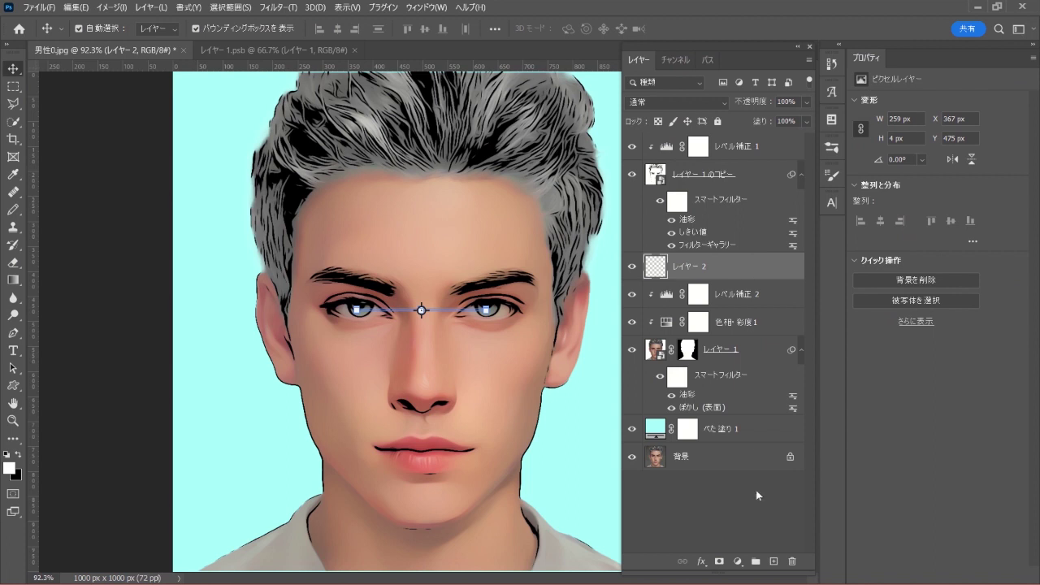
{"action": "left_click", "coordinate": [772, 561]}
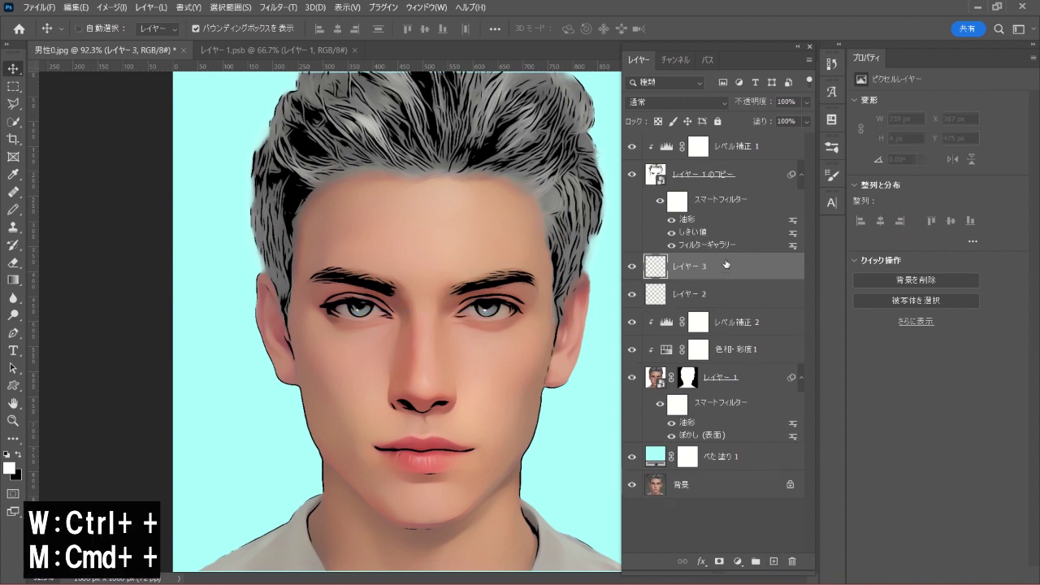
{"action": "key", "text": "ctrl+plus"}
{"action": "key", "text": "ctrl+plus"}
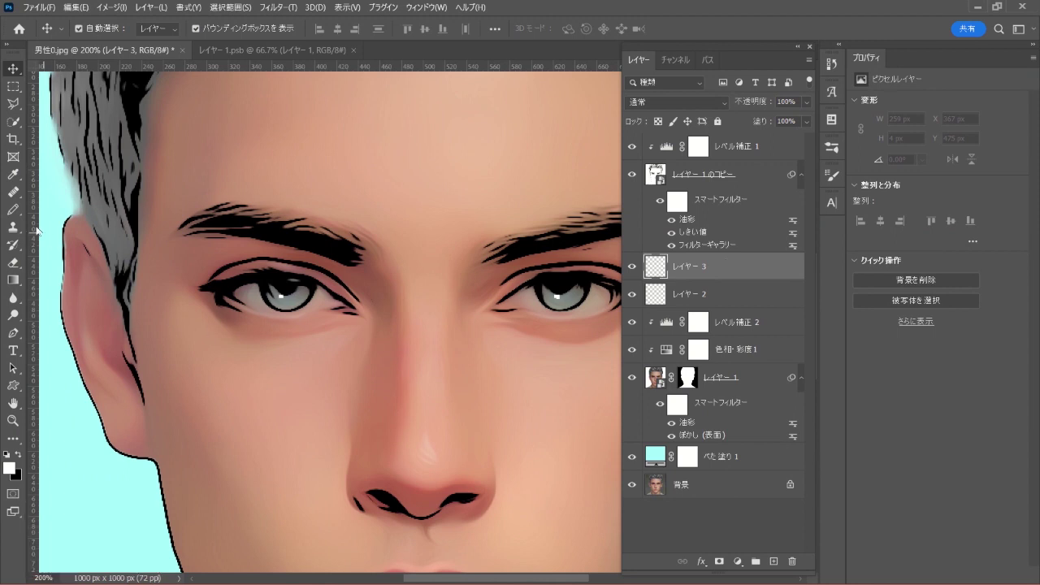
{"action": "left_click", "coordinate": [15, 210]}
{"action": "right_click", "coordinate": [17, 213]}
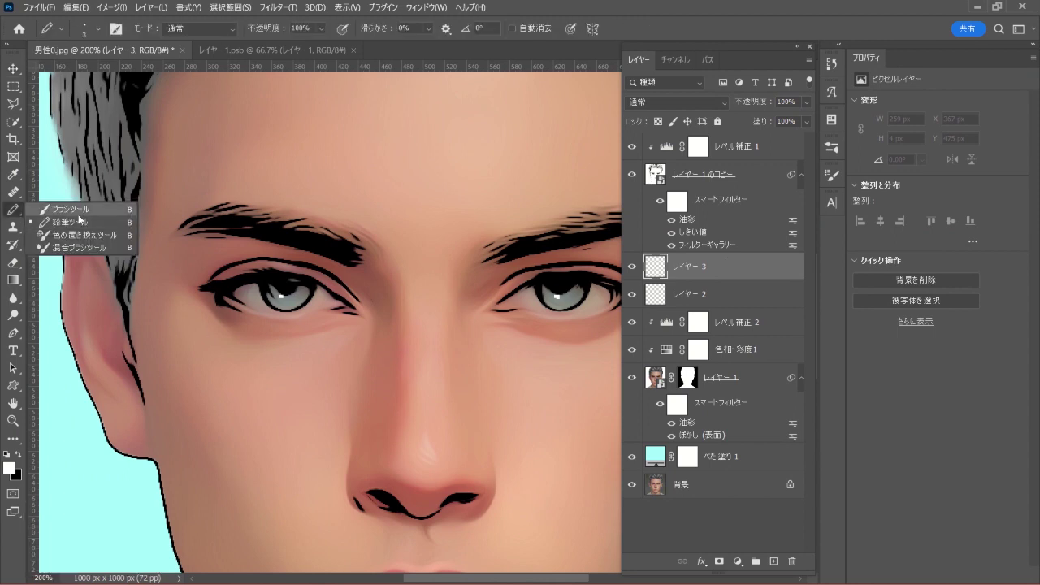
{"action": "left_click", "coordinate": [101, 220]}
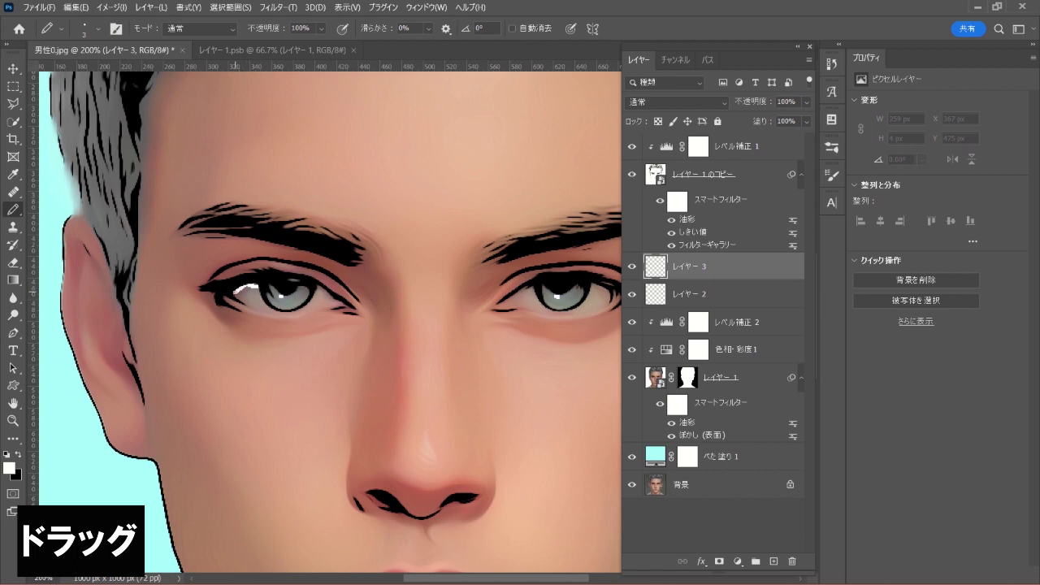
{"action": "mouse_move", "coordinate": [236, 291]}
{"action": "left_mouse_down"}
{"action": "mouse_move", "coordinate": [253, 310]}
{"action": "mouse_move", "coordinate": [285, 317]}
{"action": "mouse_move", "coordinate": [337, 304]}
{"action": "mouse_move", "coordinate": [312, 290]}
{"action": "mouse_move", "coordinate": [326, 299]}
{"action": "mouse_move", "coordinate": [314, 308]}
{"action": "mouse_move", "coordinate": [268, 309]}
{"action": "mouse_move", "coordinate": [243, 293]}
{"action": "mouse_move", "coordinate": [264, 308]}
{"action": "mouse_move", "coordinate": [256, 300]}
{"action": "left_mouse_up"}
{"action": "scroll", "coordinate": [325, 301], "scroll_direction": "right", "scroll_amount": 1}
{"action": "mouse_move", "coordinate": [474, 303]}
{"action": "left_mouse_down"}
{"action": "mouse_move", "coordinate": [492, 292]}
{"action": "mouse_move", "coordinate": [520, 310]}
{"action": "mouse_move", "coordinate": [592, 301]}
{"action": "mouse_move", "coordinate": [582, 288]}
{"action": "mouse_move", "coordinate": [541, 309]}
{"action": "mouse_move", "coordinate": [580, 298]}
{"action": "mouse_move", "coordinate": [568, 290]}
{"action": "mouse_move", "coordinate": [486, 304]}
{"action": "mouse_move", "coordinate": [502, 298]}
{"action": "left_mouse_up"}
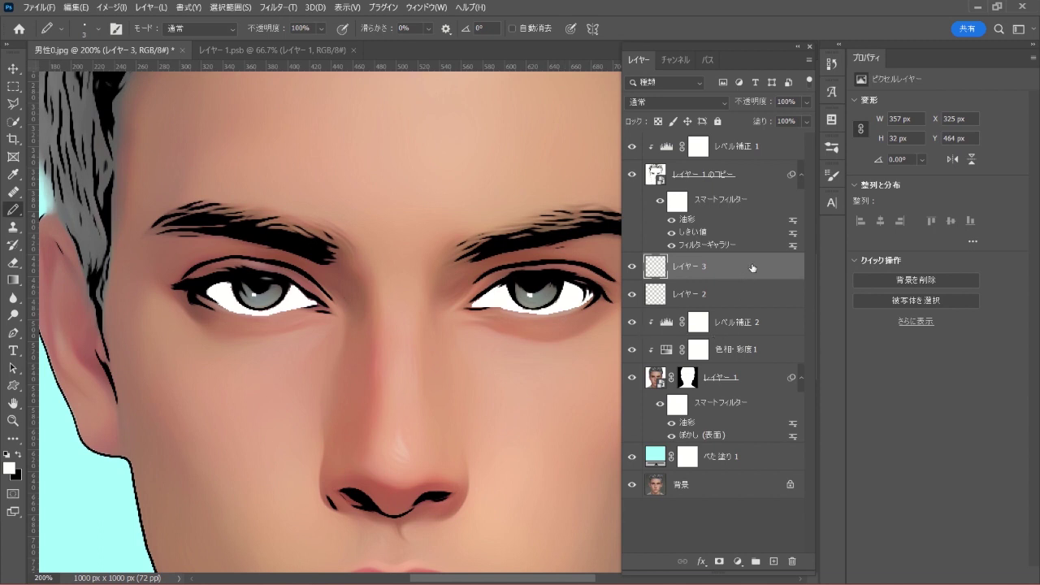
On new Layer 4, paint #c8c7c7 grey shading into the inner and outer eye corners.
{"action": "left_click", "coordinate": [773, 562]}
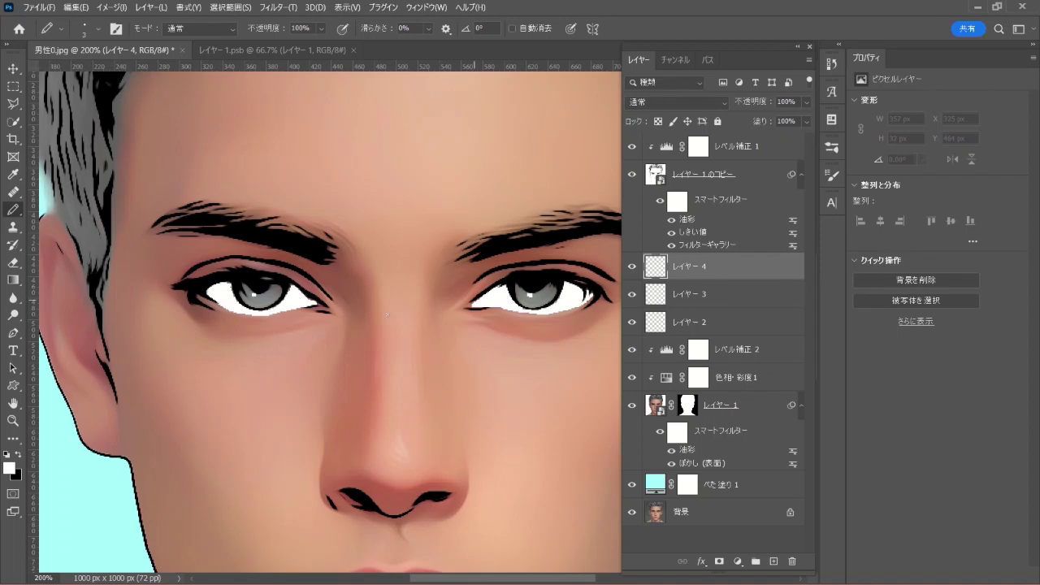
{"action": "left_click", "coordinate": [11, 468]}
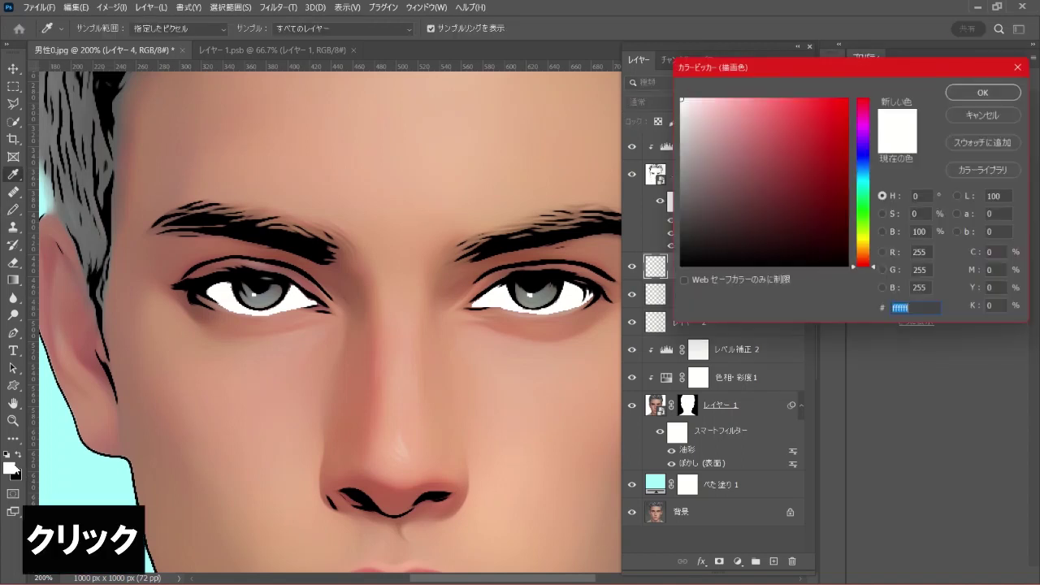
{"action": "left_click", "coordinate": [678, 134]}
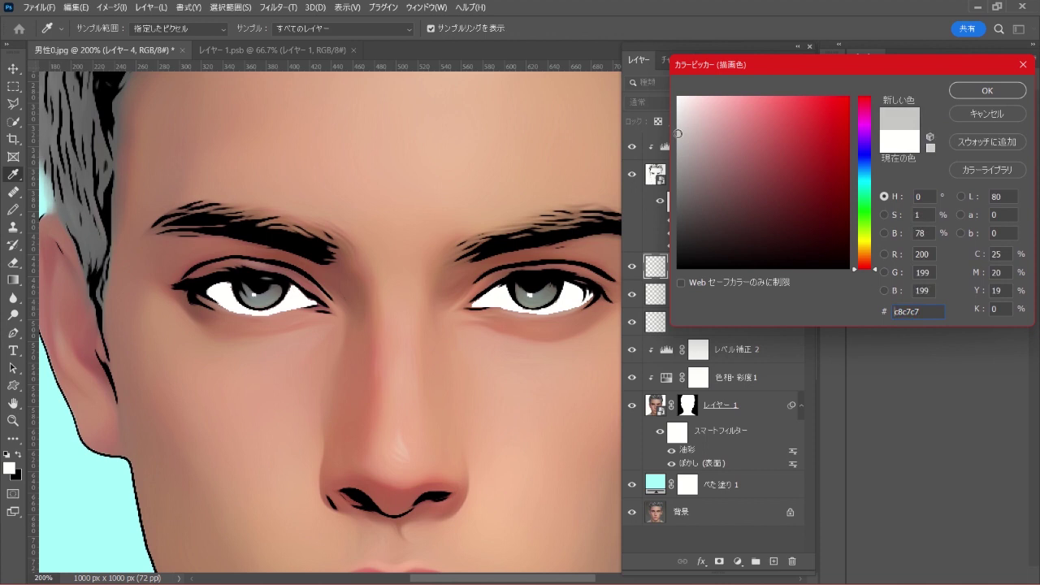
{"action": "left_click", "coordinate": [998, 92]}
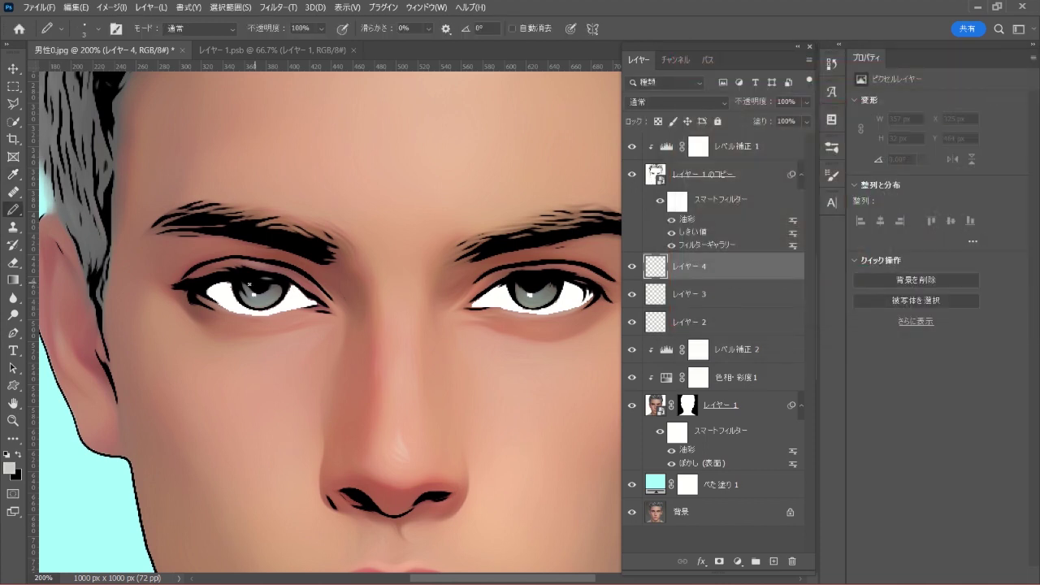
{"action": "left_click_drag", "start_coordinate": [213, 287], "coordinate": [211, 288]}
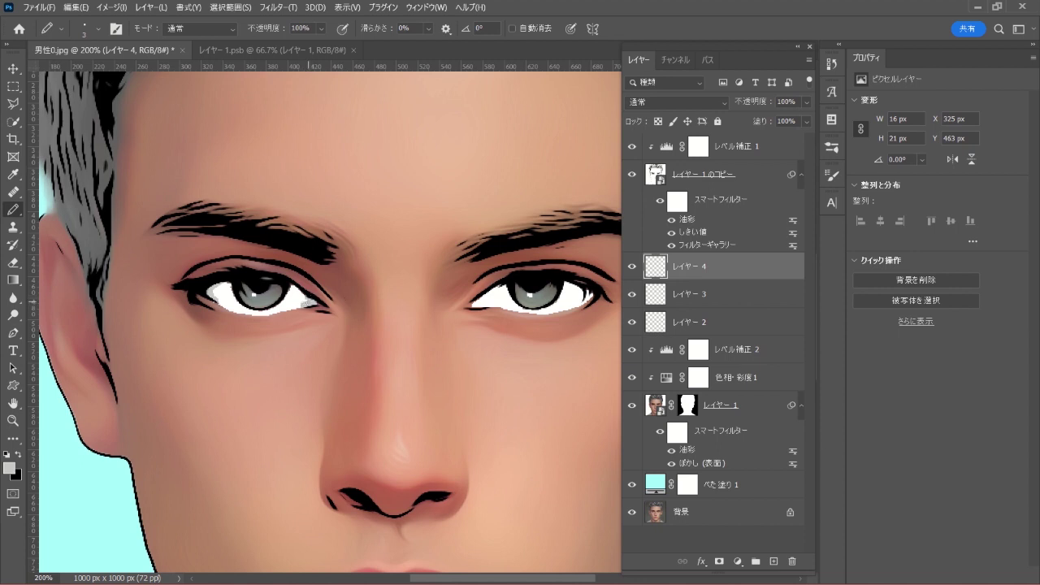
{"action": "left_click_drag", "start_coordinate": [311, 298], "coordinate": [318, 298]}
{"action": "left_click", "coordinate": [486, 306]}
{"action": "left_click", "coordinate": [584, 303]}
On new レイヤー 5, pencil both irises in light cyan #b1fbfc.
{"action": "left_click", "coordinate": [774, 561]}
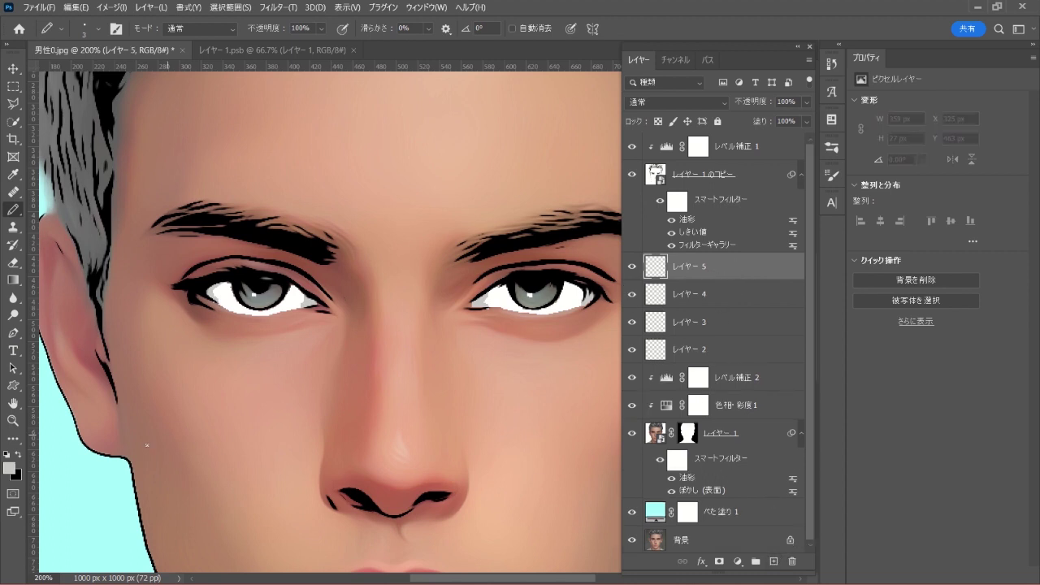
{"action": "left_click", "coordinate": [12, 467]}
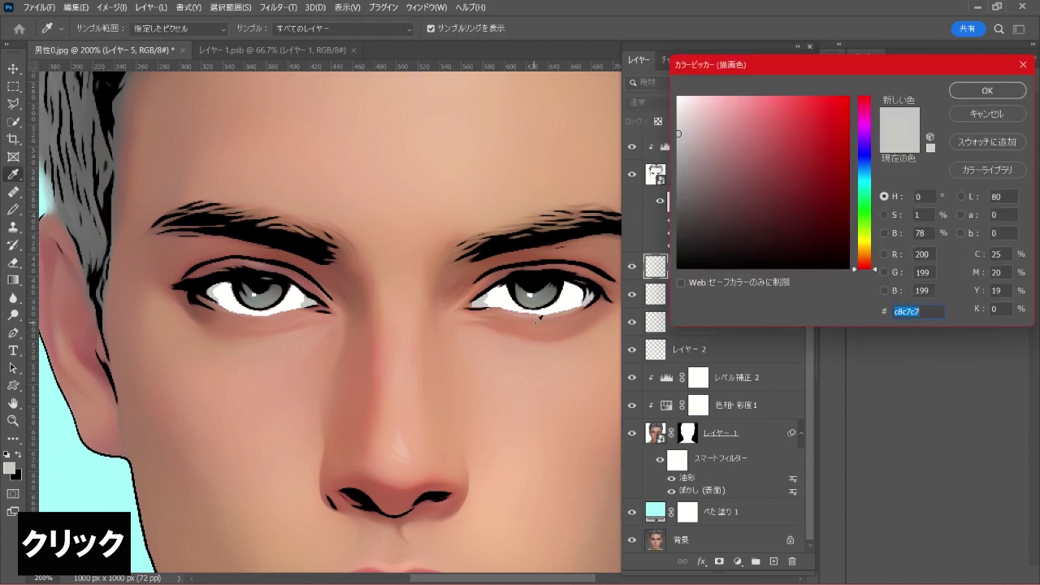
{"action": "left_click_drag", "start_coordinate": [878, 268], "coordinate": [887, 183]}
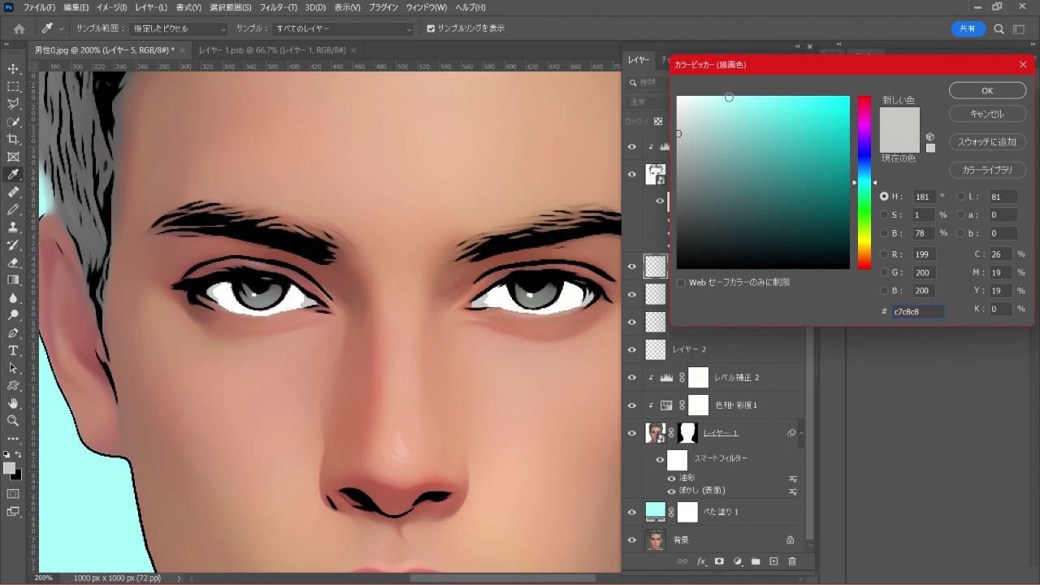
{"action": "left_click", "coordinate": [729, 99]}
{"action": "left_click", "coordinate": [987, 90]}
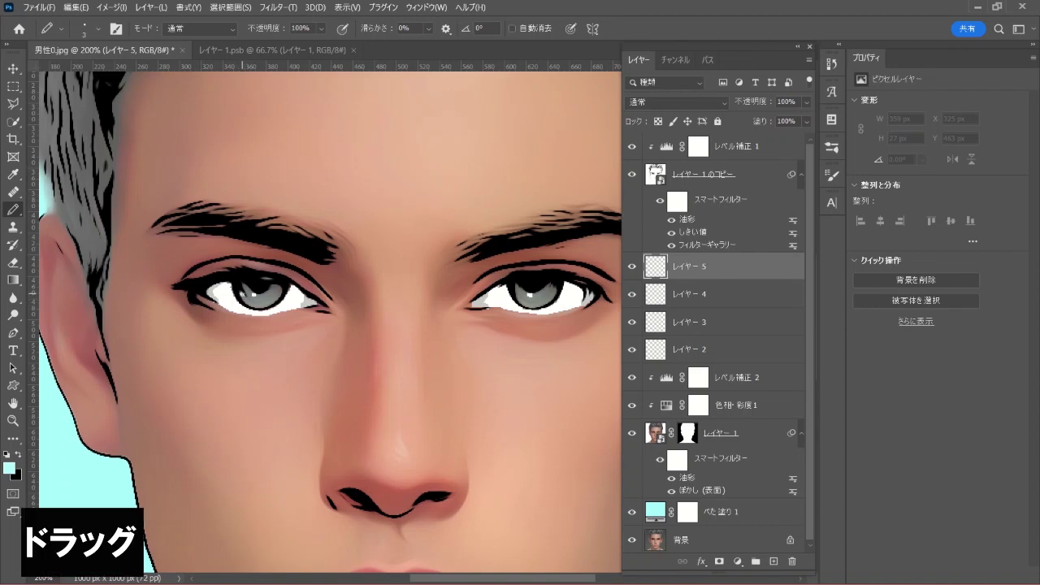
{"action": "left_click_drag", "start_coordinate": [242, 292], "coordinate": [245, 299]}
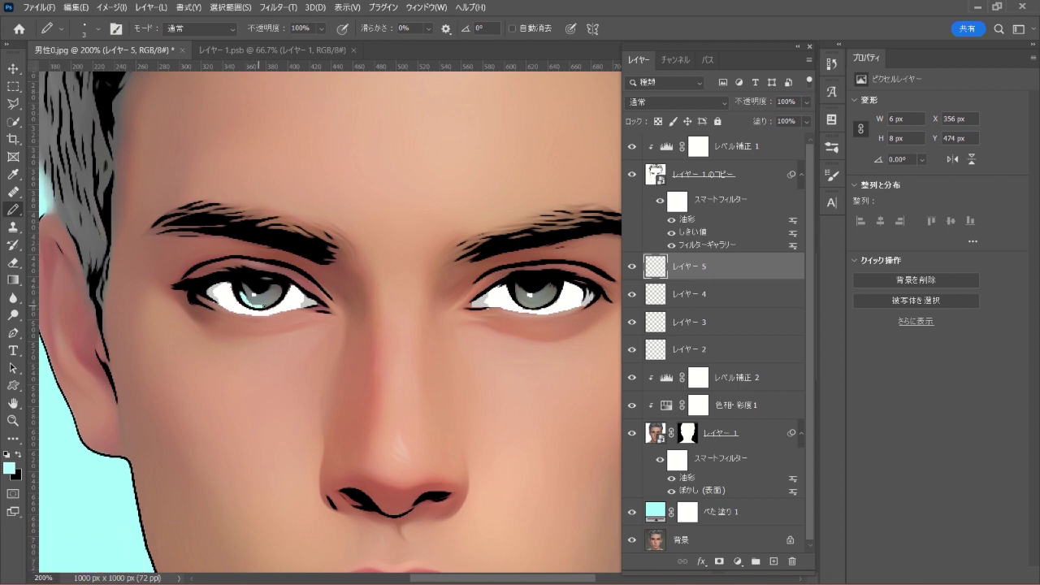
{"action": "mouse_move", "coordinate": [277, 300]}
{"action": "left_mouse_down"}
{"action": "mouse_move", "coordinate": [244, 288]}
{"action": "mouse_move", "coordinate": [262, 301]}
{"action": "mouse_move", "coordinate": [277, 290]}
{"action": "mouse_move", "coordinate": [268, 302]}
{"action": "left_mouse_up"}
{"action": "mouse_move", "coordinate": [516, 286]}
{"action": "left_mouse_down"}
{"action": "mouse_move", "coordinate": [531, 304]}
{"action": "mouse_move", "coordinate": [552, 290]}
{"action": "mouse_move", "coordinate": [524, 293]}
{"action": "mouse_move", "coordinate": [547, 294]}
{"action": "left_mouse_up"}
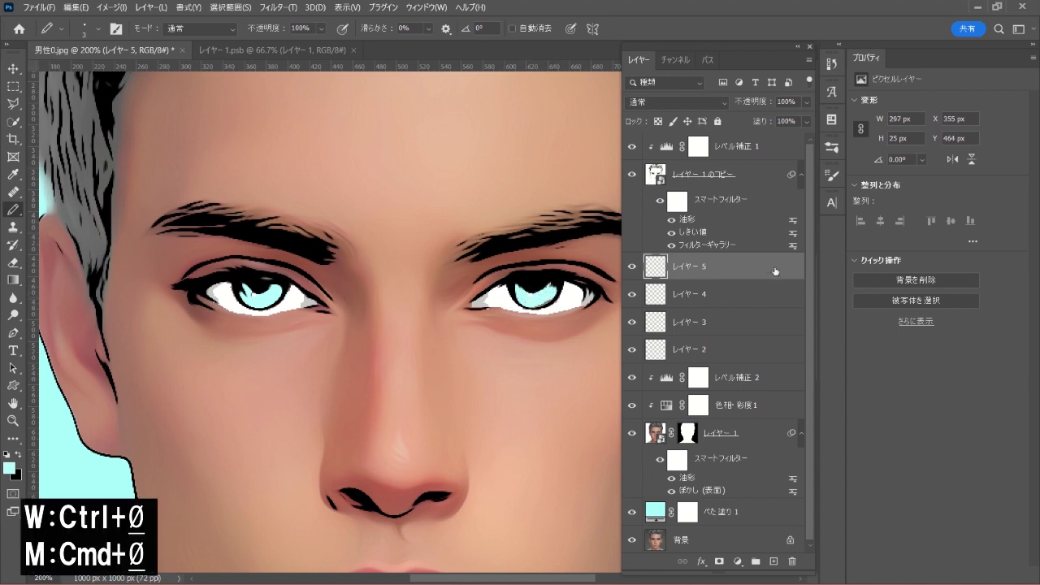
{"action": "key", "text": "ctrl+0"}
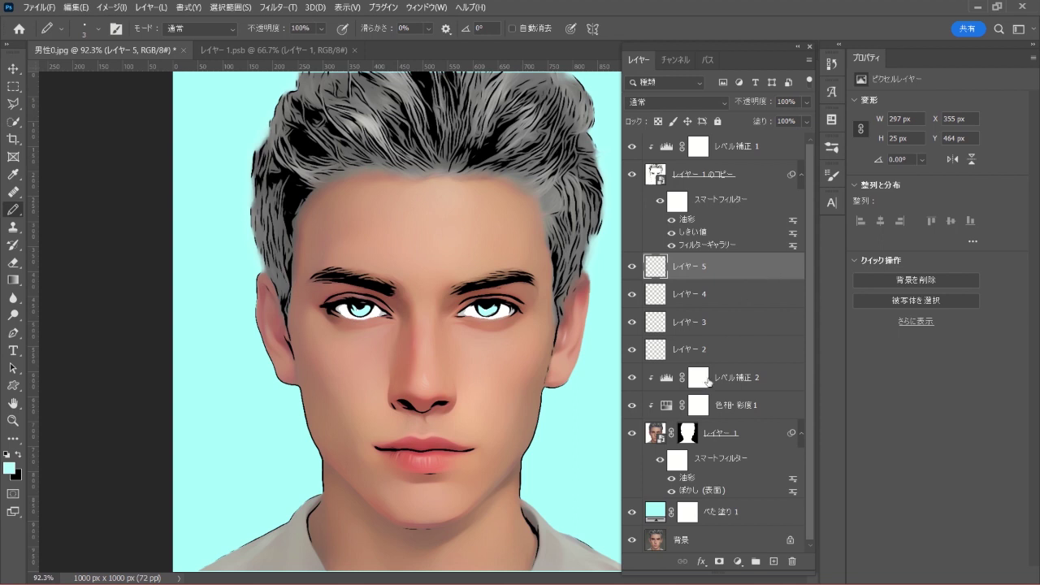
Duplicate レイヤー 1 as レイヤー 1 のコピー 2 and drag the original above all layers.
{"action": "left_click", "coordinate": [753, 437]}
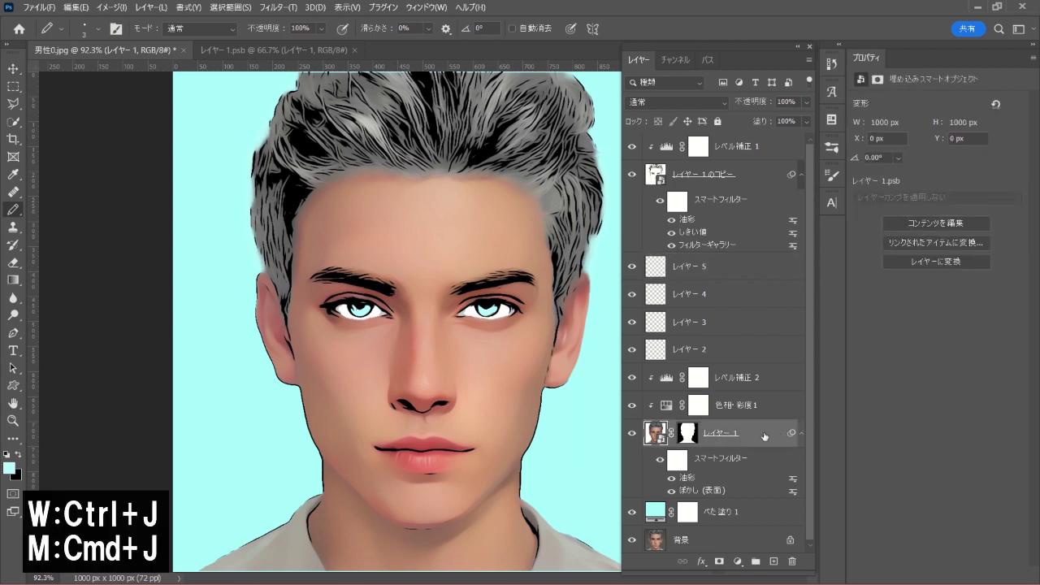
{"action": "key", "text": "ctrl+j"}
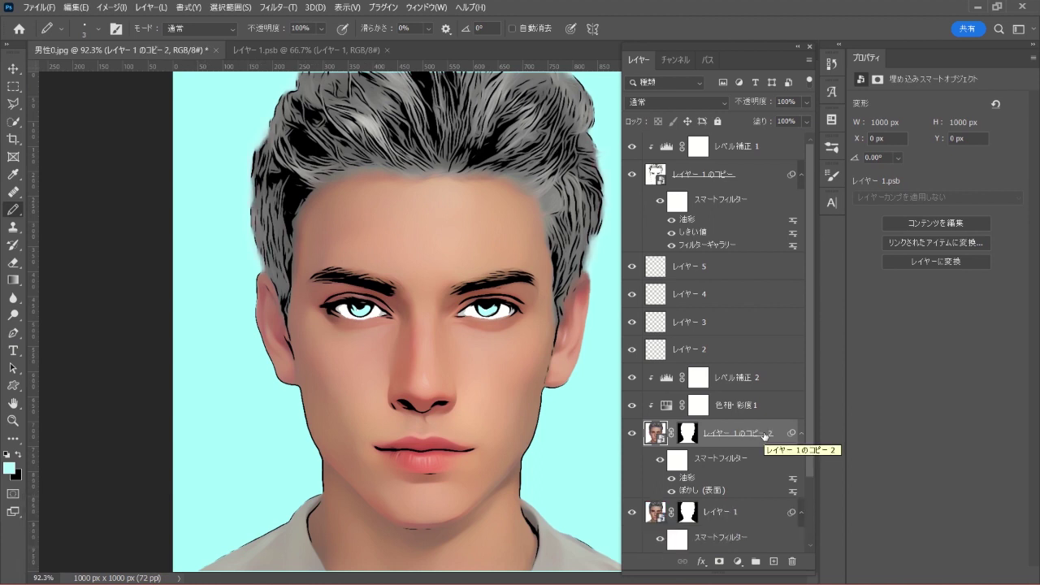
{"action": "left_click", "coordinate": [740, 513]}
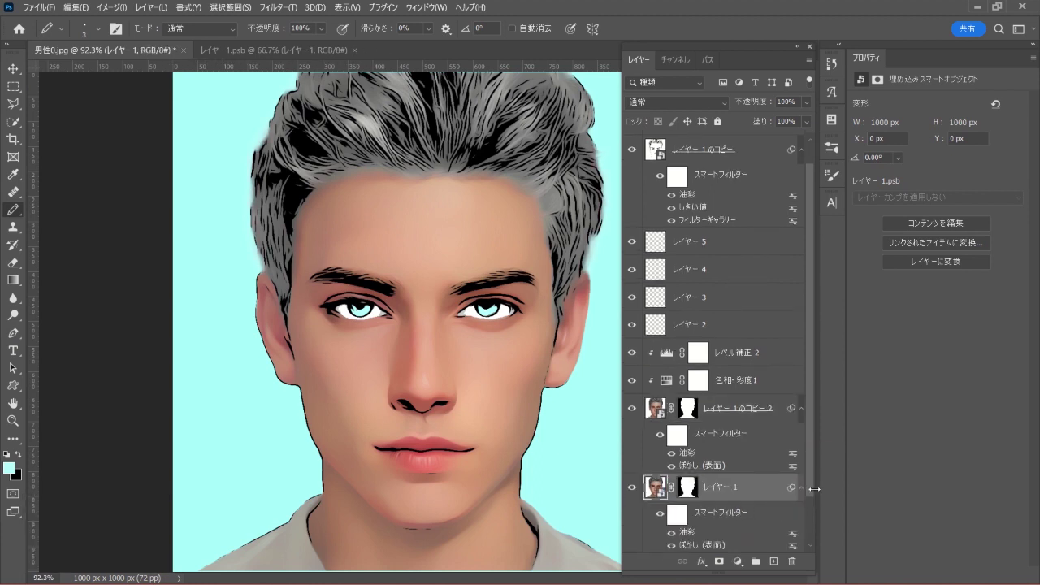
{"action": "scroll", "coordinate": [813, 489], "scroll_direction": "up", "scroll_amount": 2}
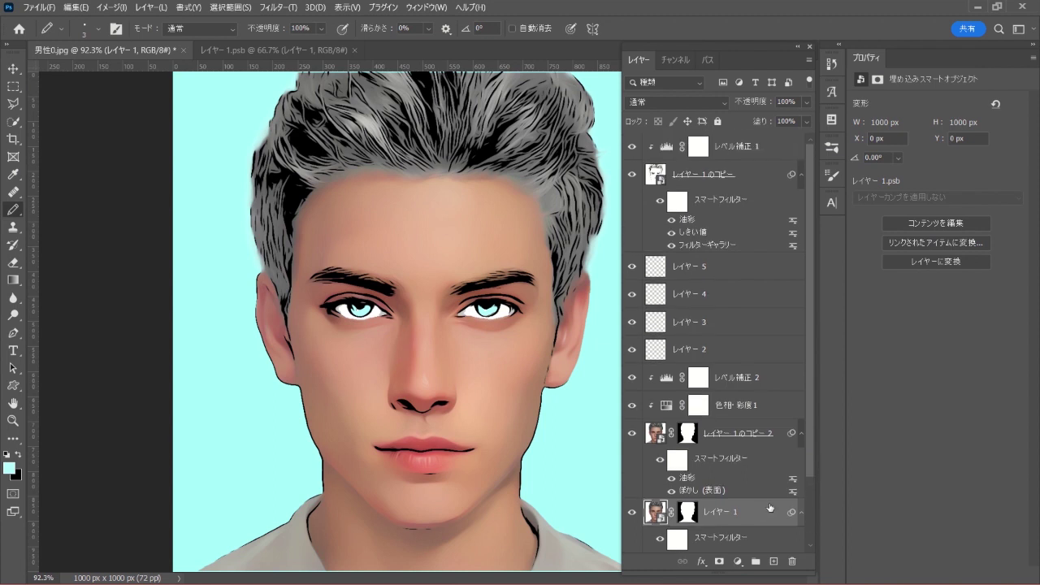
{"action": "left_click_drag", "start_coordinate": [757, 512], "coordinate": [732, 144]}
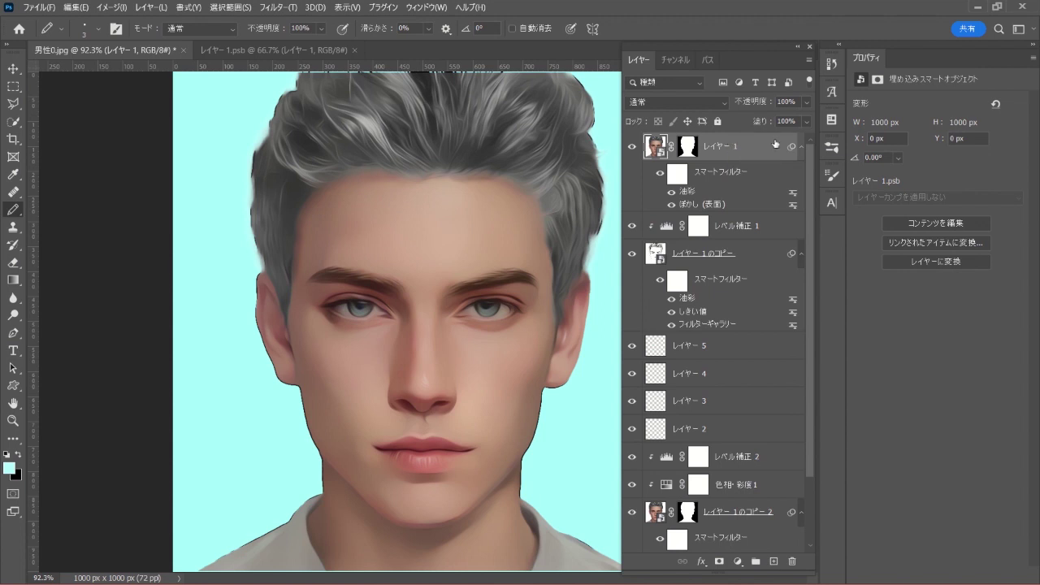
Set top レイヤー 1 to ソフトライト and apply the Filter Gallery Cutout filter (4, 4, 3).
{"action": "left_click", "coordinate": [691, 103]}
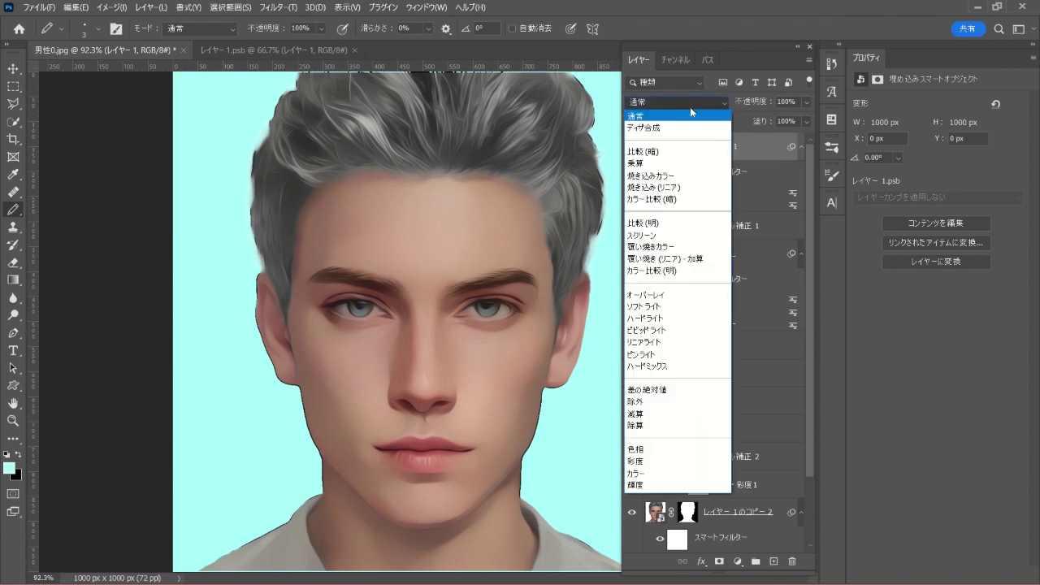
{"action": "left_click", "coordinate": [710, 309]}
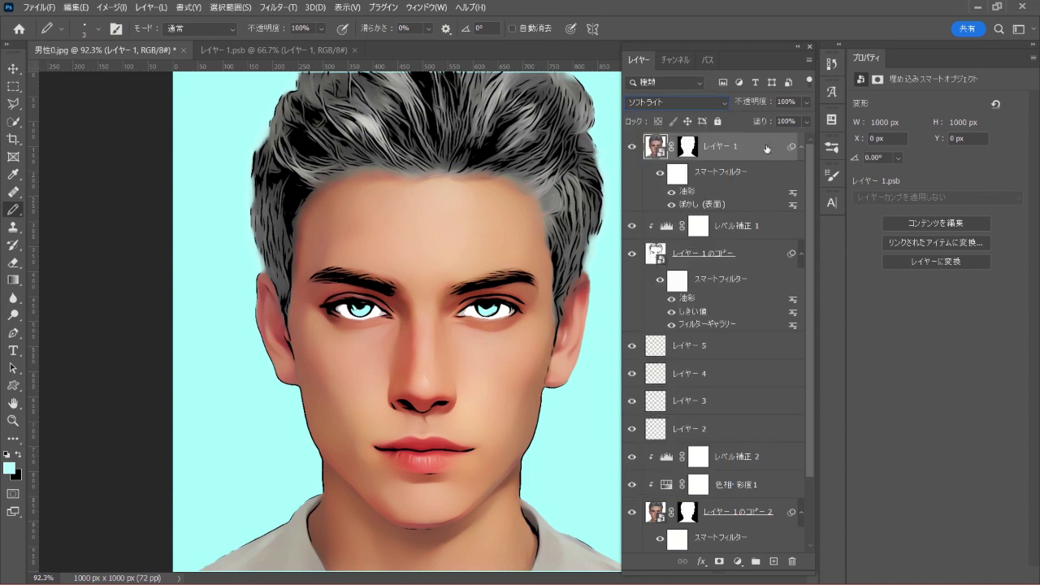
{"action": "left_click", "coordinate": [280, 8]}
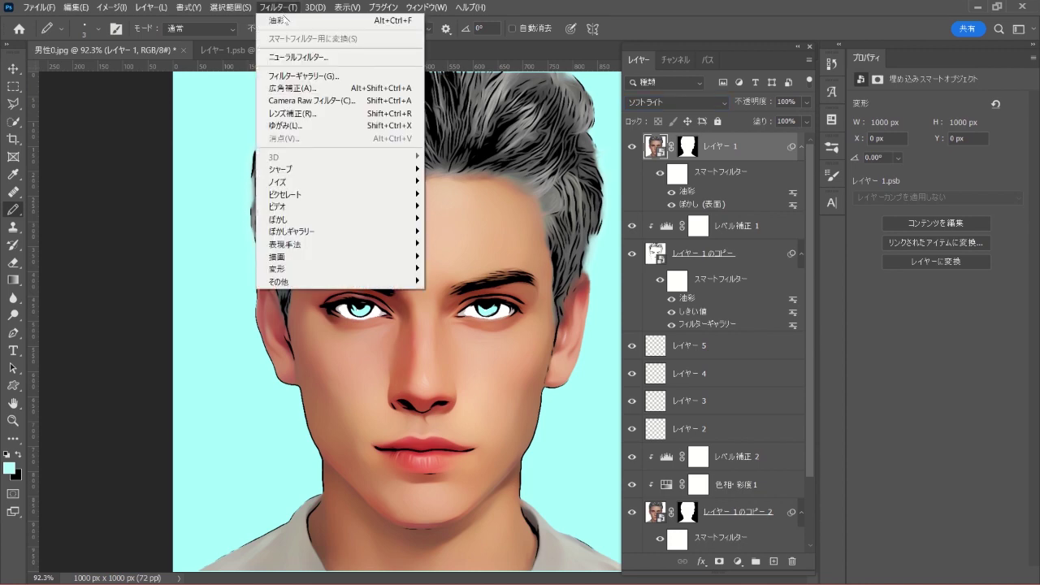
{"action": "left_click", "coordinate": [362, 79]}
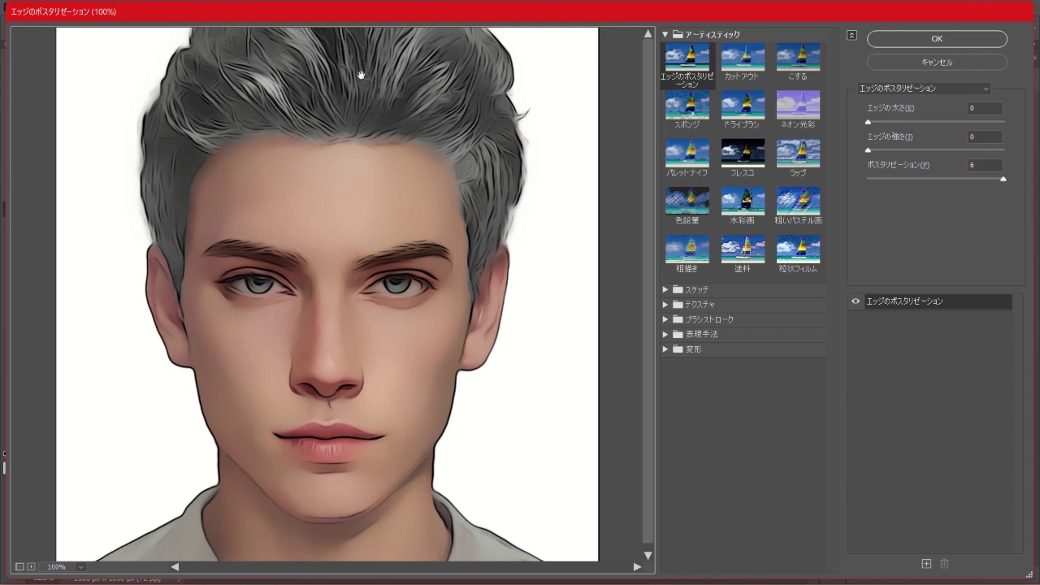
{"action": "left_click", "coordinate": [759, 60]}
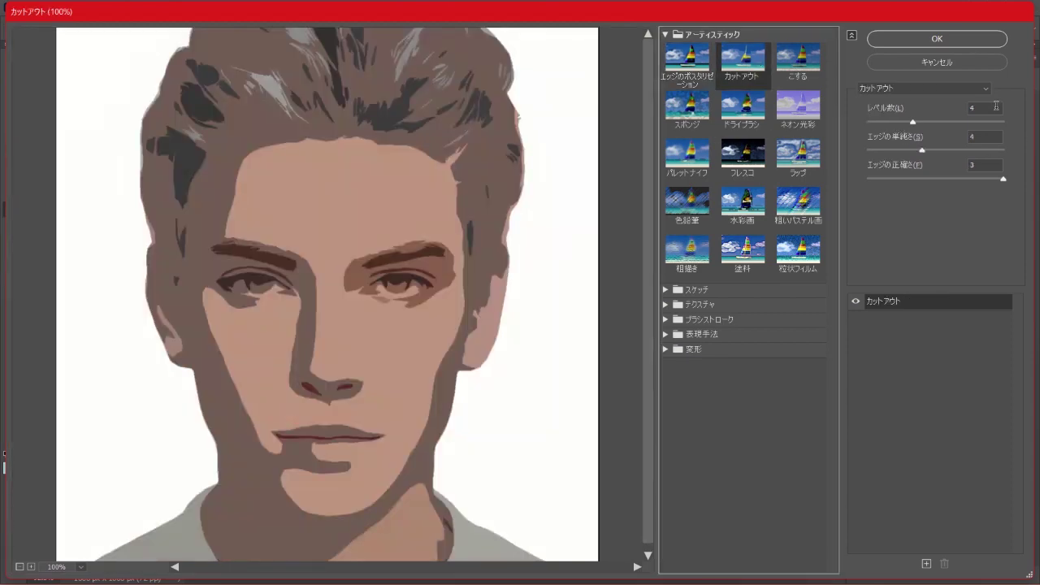
{"action": "left_click", "coordinate": [949, 43]}
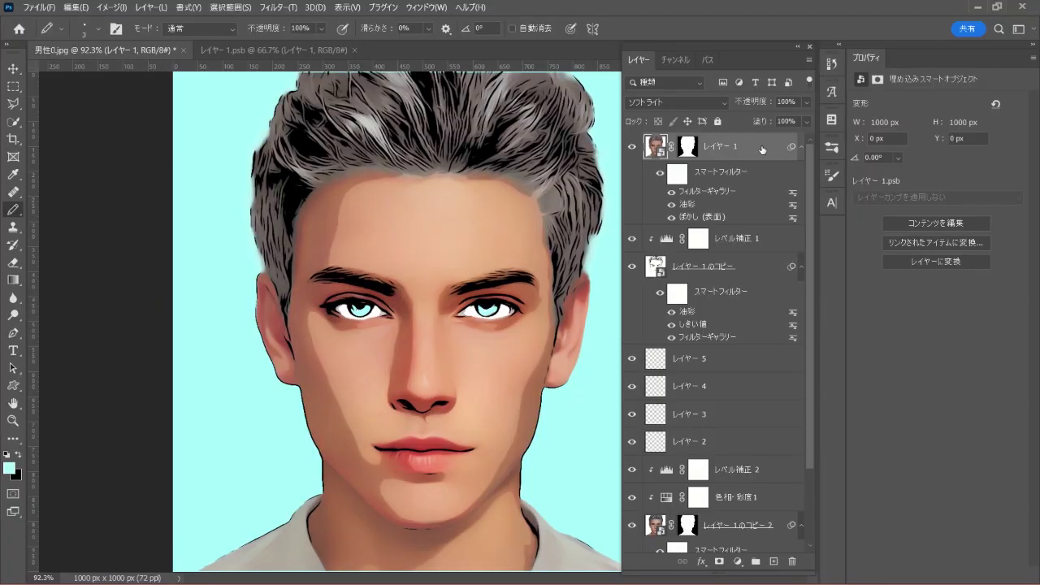
Apply a Filter Gallery Texturizer to レイヤー 1: Canvas texture, 100%, relief 4, light from top.
{"action": "left_click", "coordinate": [278, 7]}
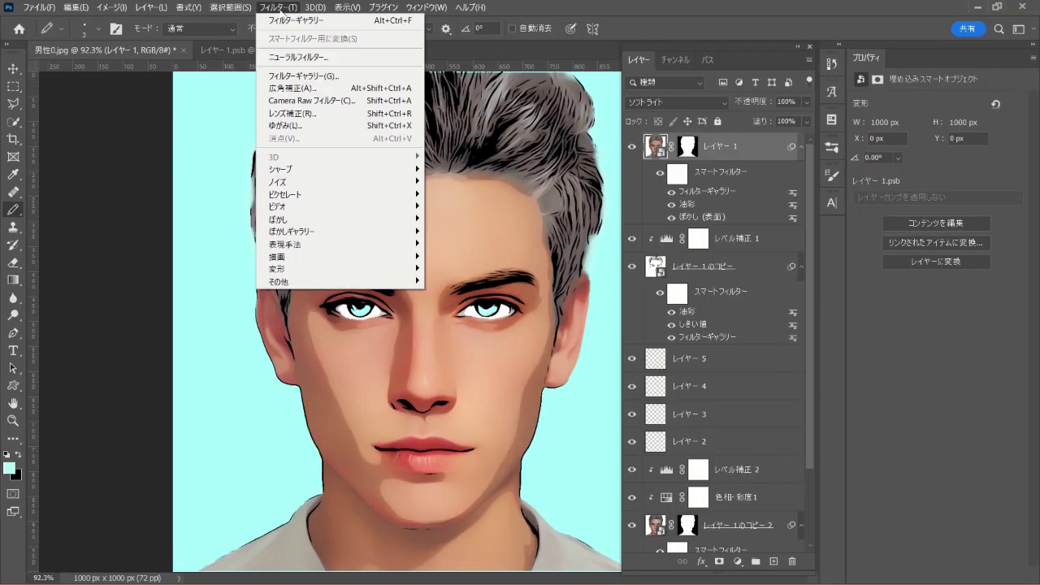
{"action": "left_click", "coordinate": [367, 75]}
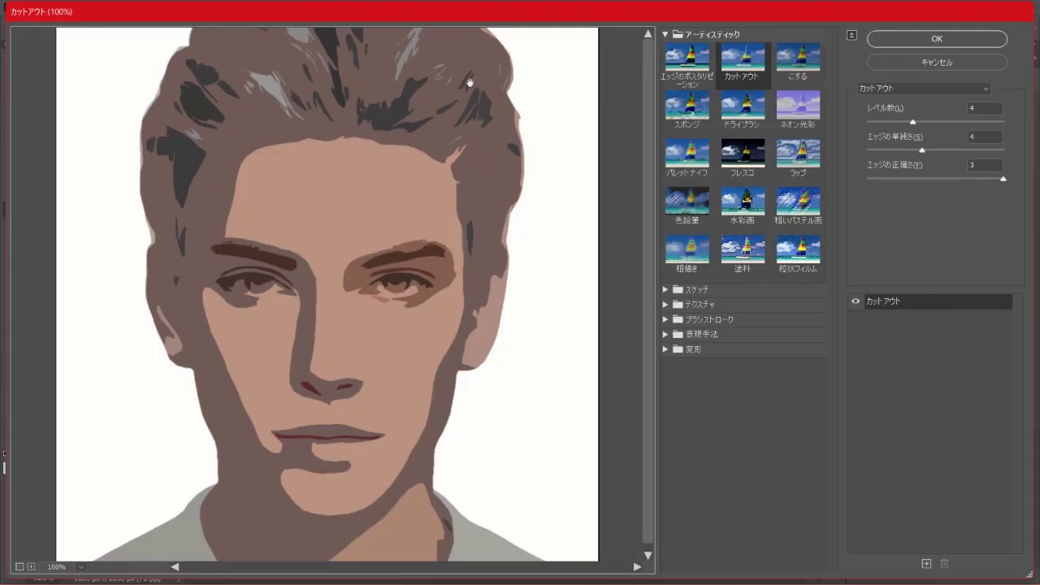
{"action": "left_click", "coordinate": [668, 35]}
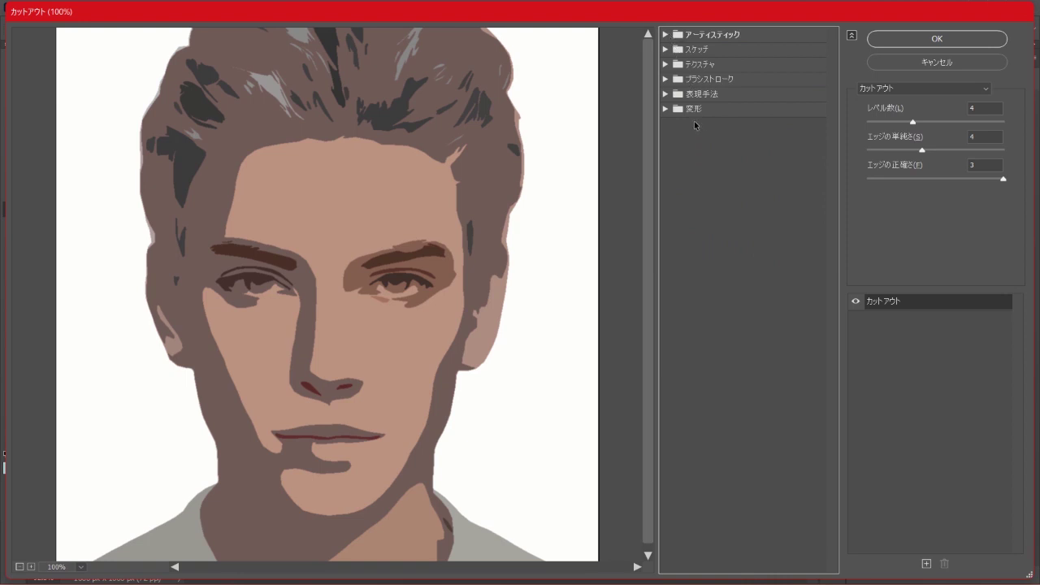
{"action": "left_click", "coordinate": [666, 64]}
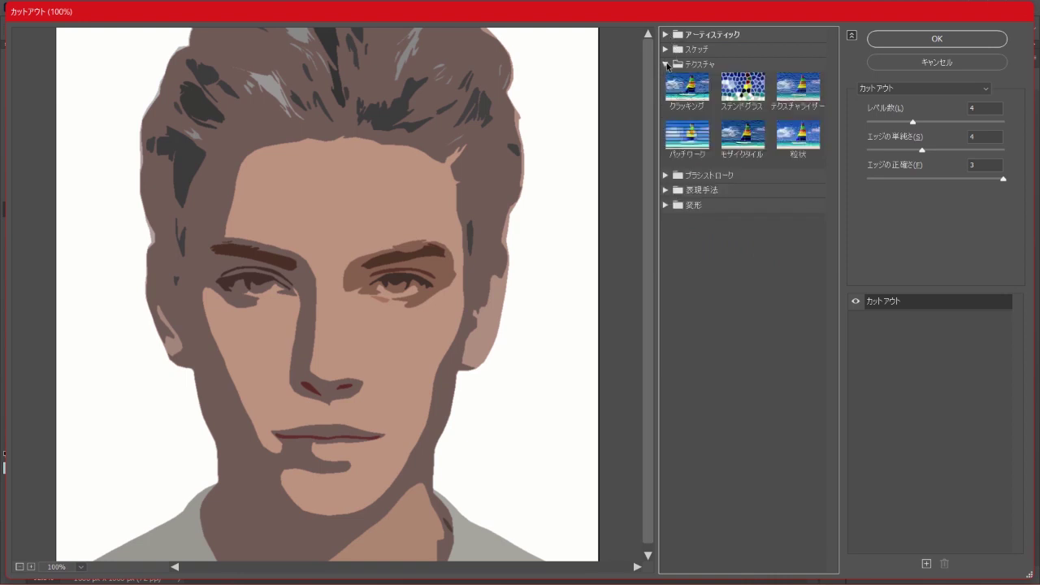
{"action": "left_click", "coordinate": [802, 94]}
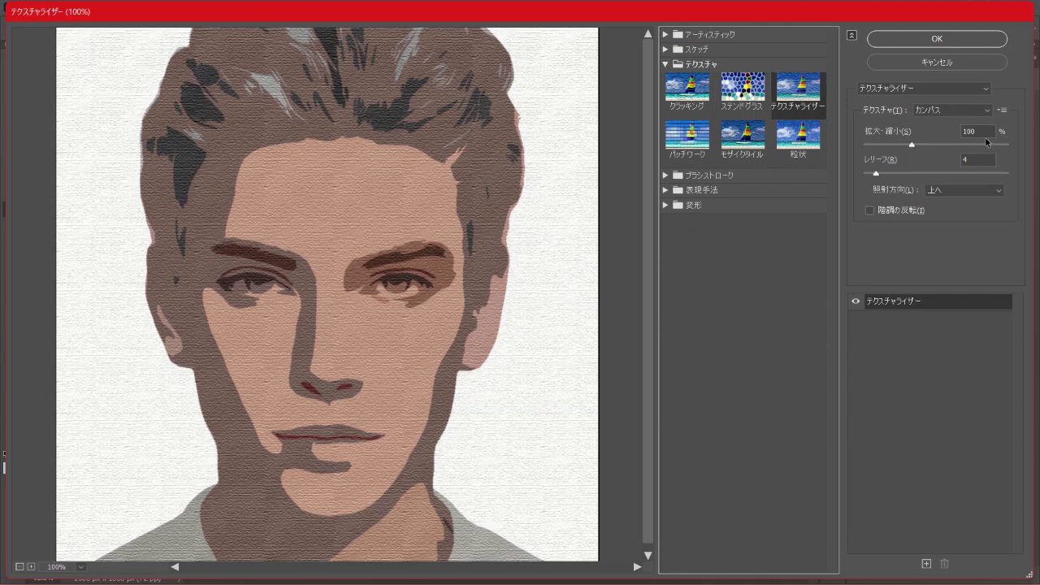
{"action": "left_click", "coordinate": [980, 192]}
{"action": "left_click", "coordinate": [965, 247]}
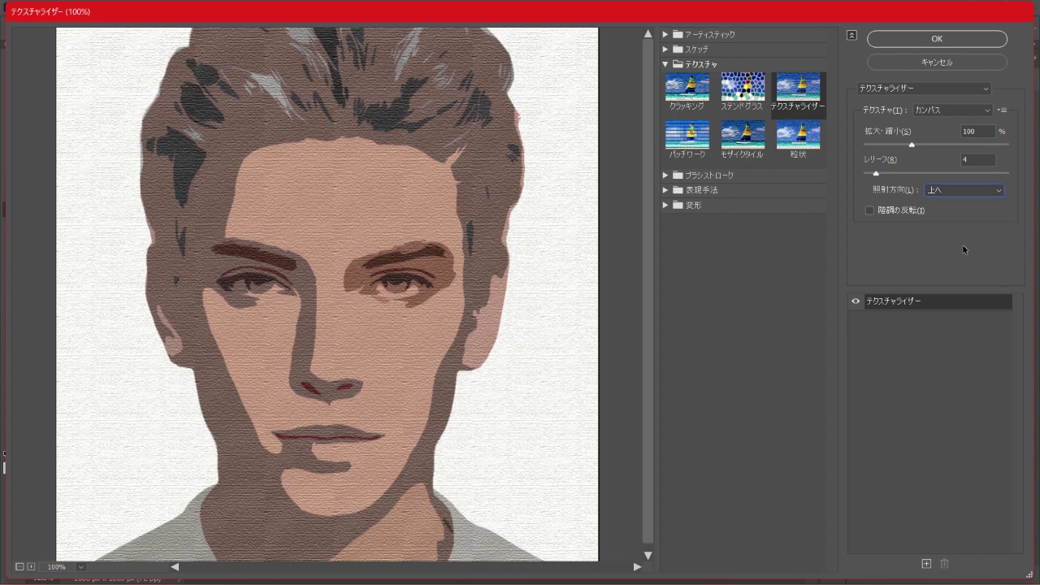
{"action": "left_click", "coordinate": [938, 39]}
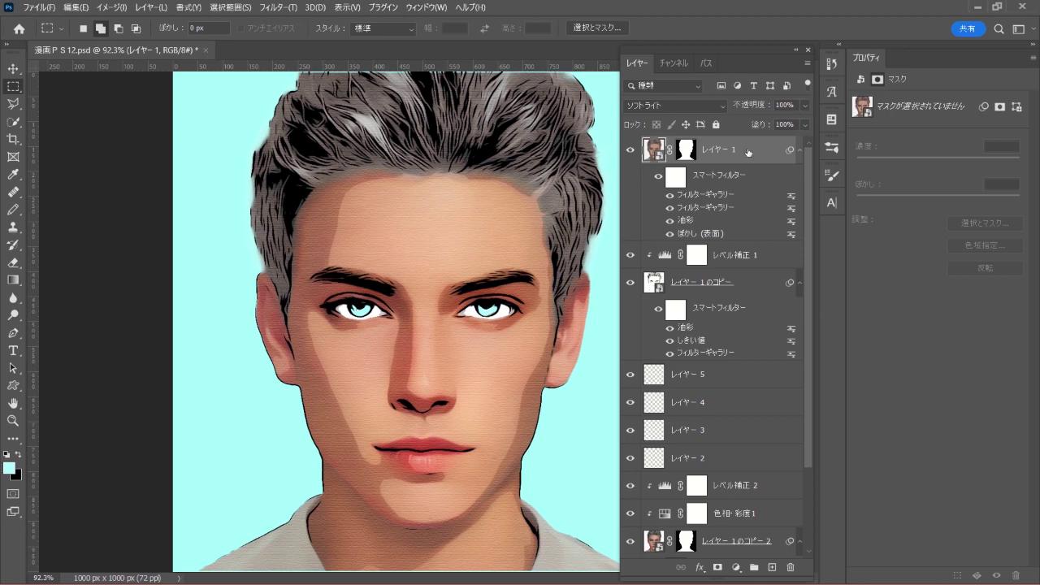
Disable レイヤー 1's mask, then toggle solo view of 背景 to compare against the original photo.
{"action": "left_click", "coordinate": [687, 148], "text": "shift"}
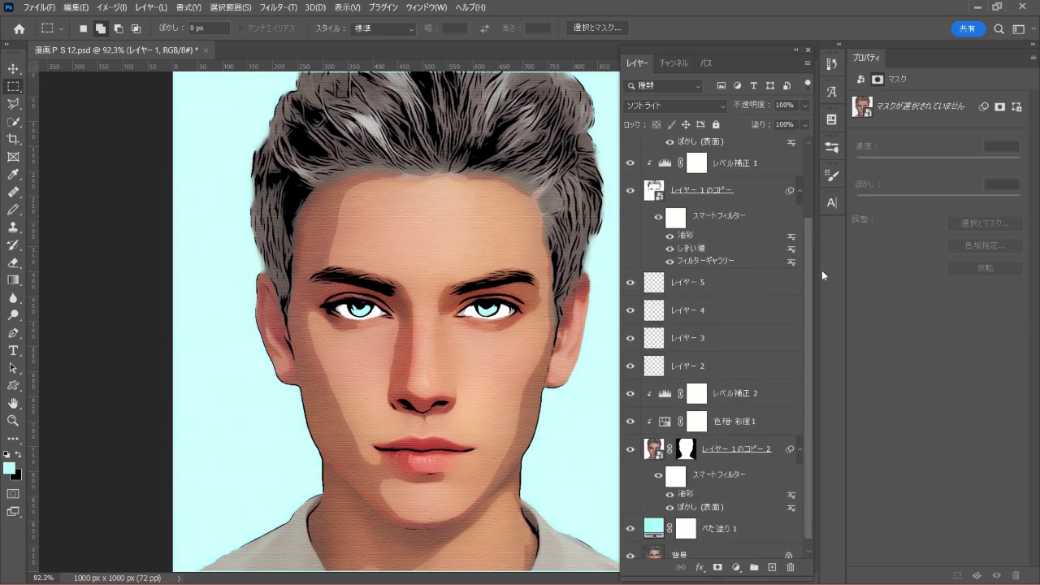
{"action": "left_click_drag", "start_coordinate": [807, 204], "coordinate": [830, 303]}
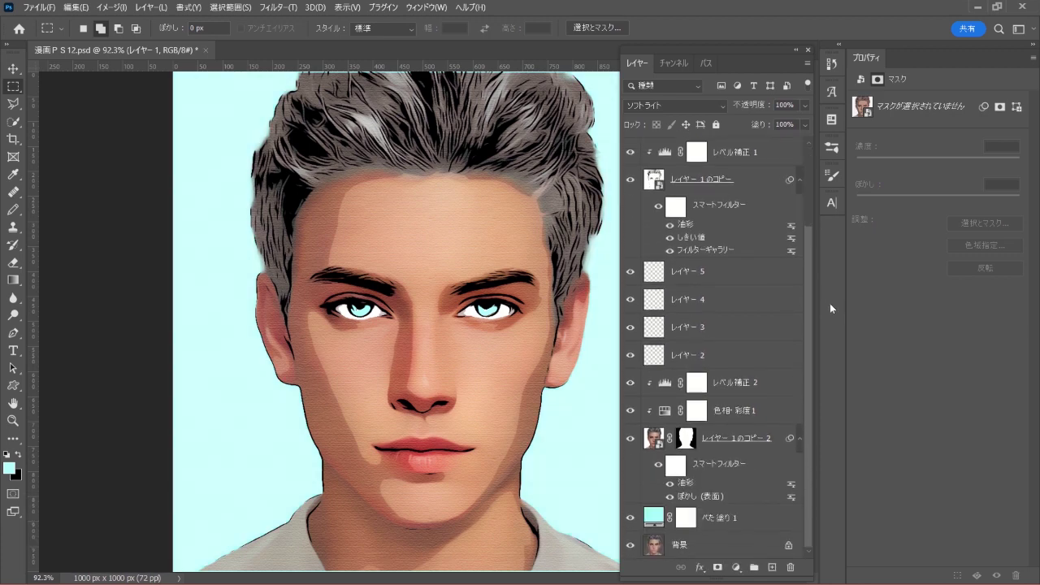
{"action": "left_click", "coordinate": [631, 545], "text": "alt"}
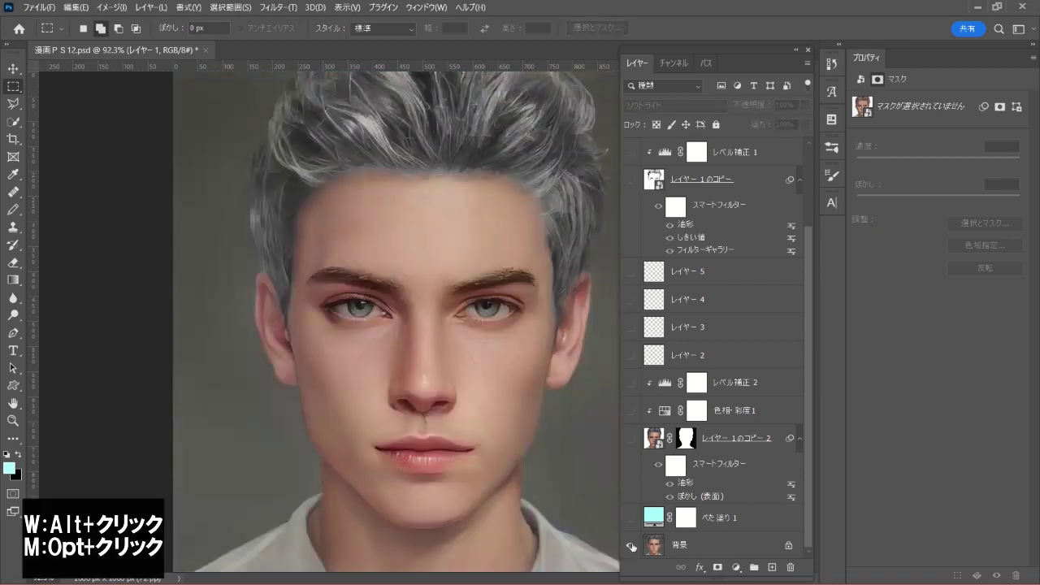
{"action": "left_click", "coordinate": [632, 547], "text": "alt"}
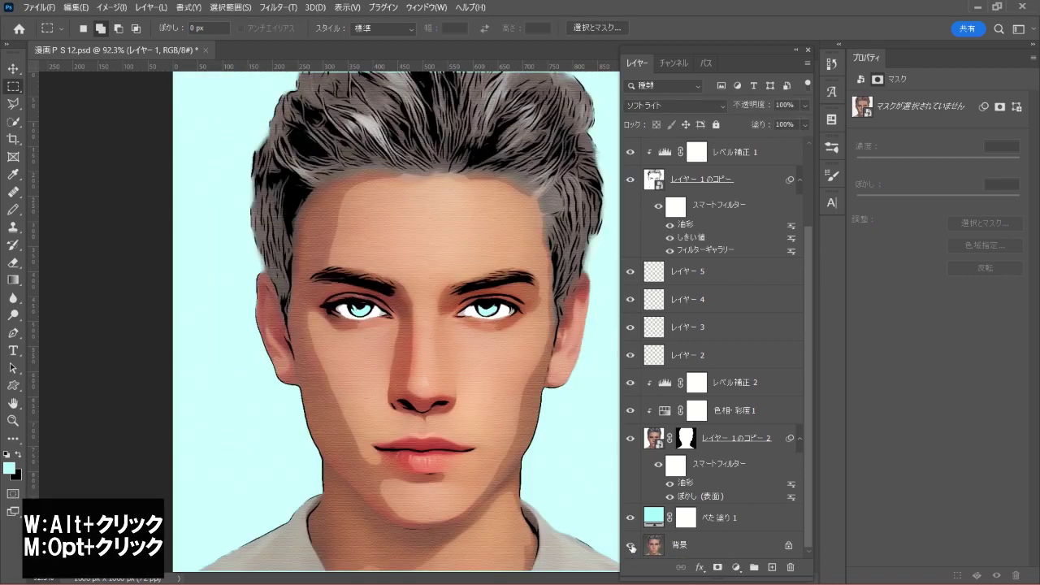
{"action": "left_click", "coordinate": [632, 547], "text": "alt"}
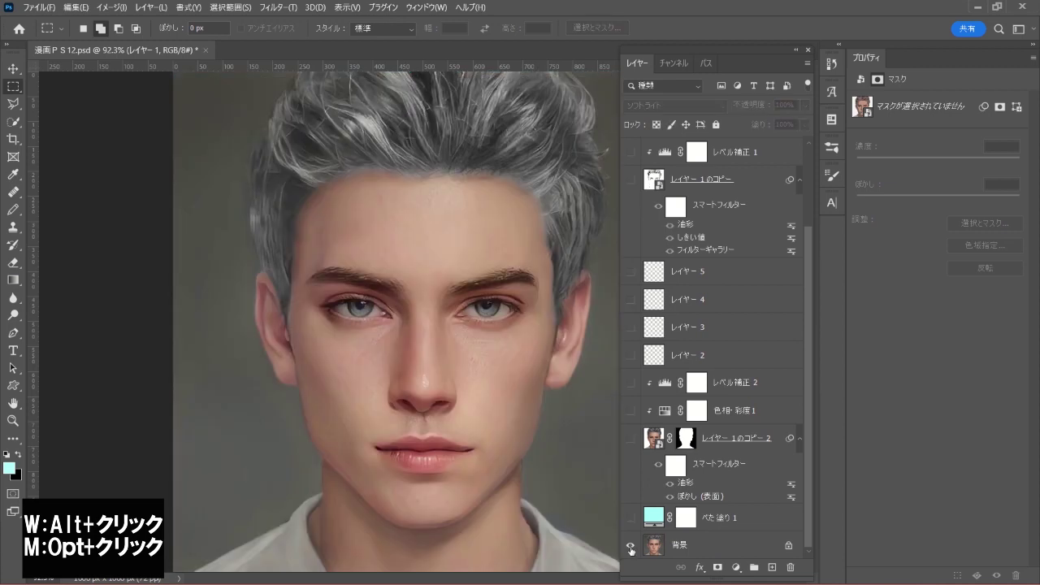
{"action": "left_click", "coordinate": [632, 552], "text": "alt"}
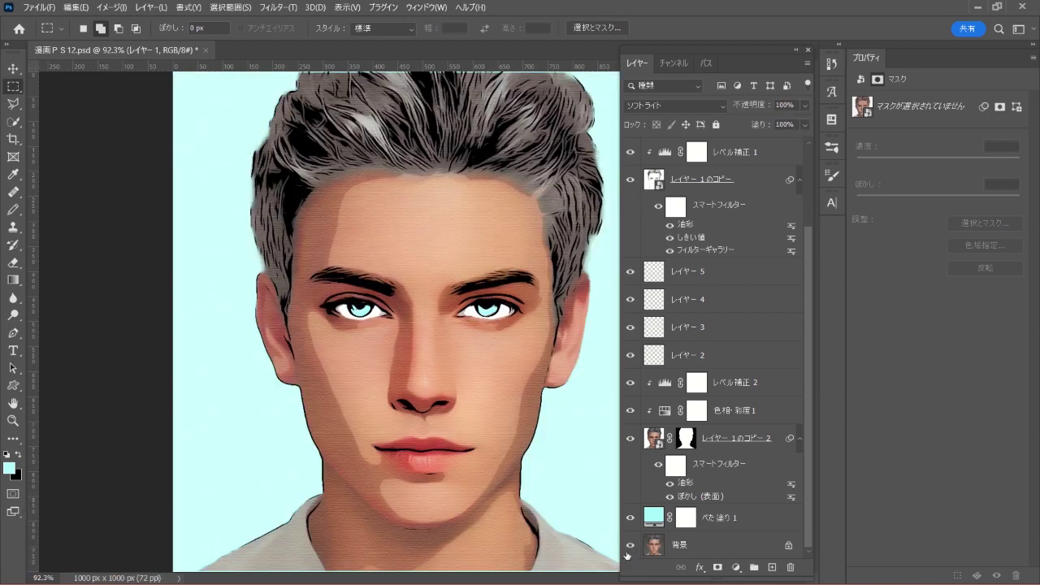